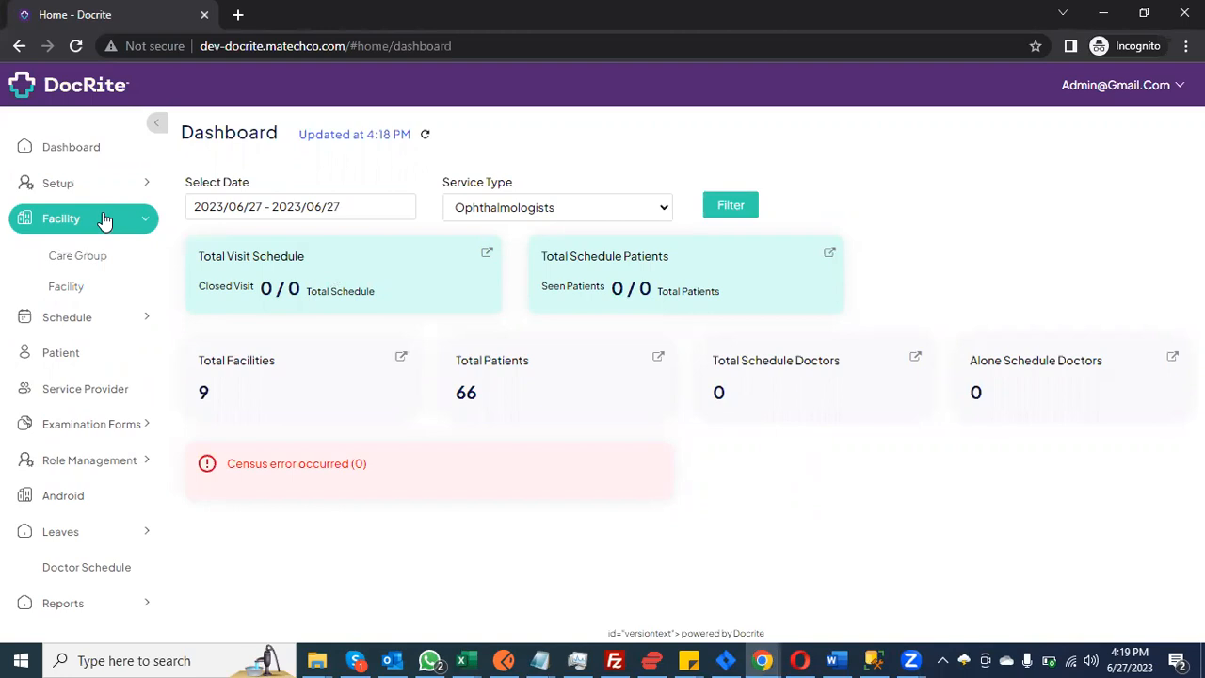
Step: Go to the Facility list and start adding a new facility
{"action": "left_click", "coordinate": [94, 287]}
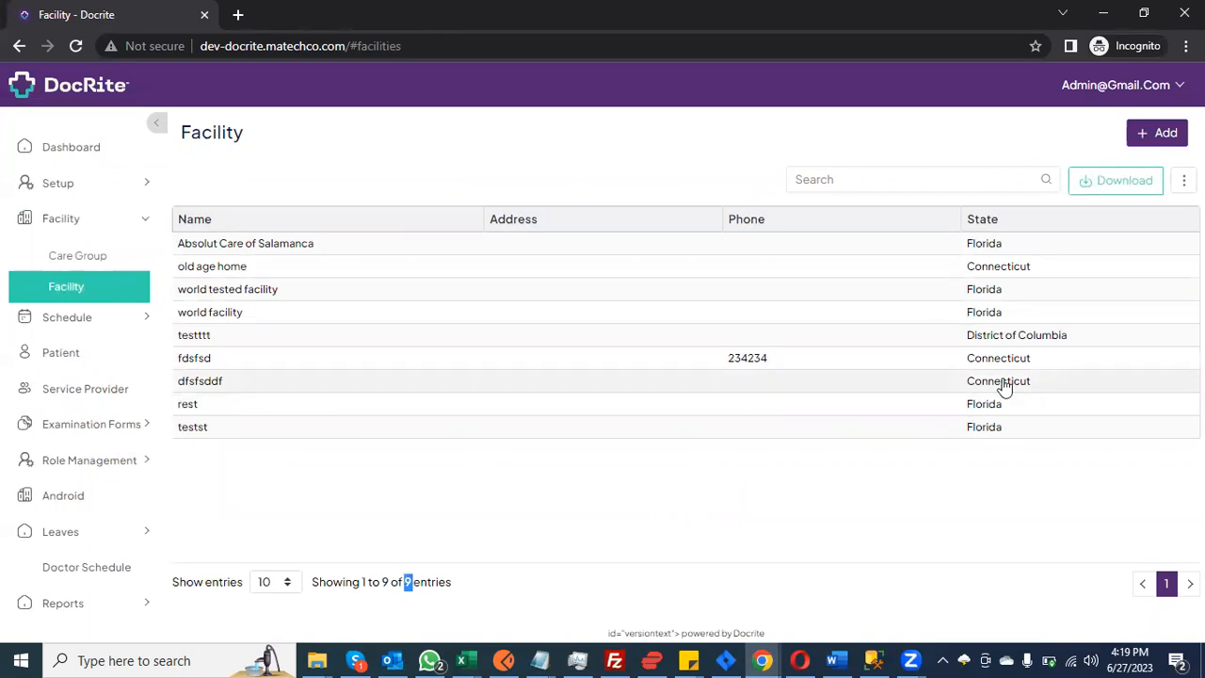
{"action": "left_click", "coordinate": [1157, 132]}
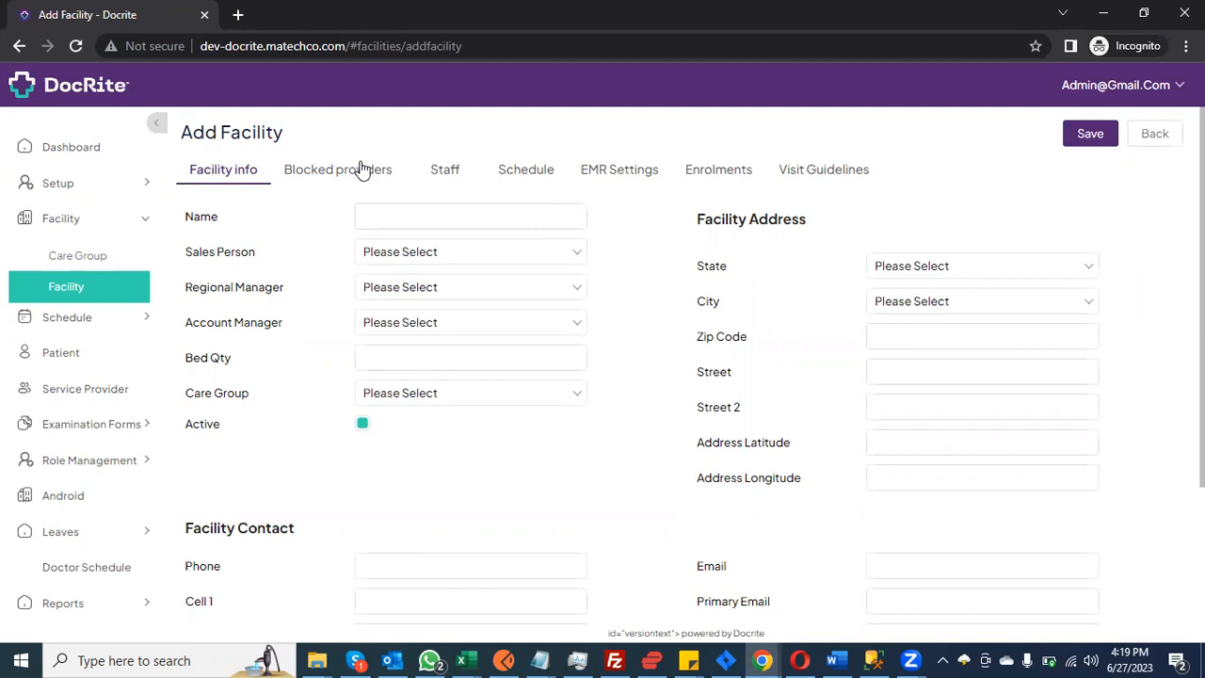
{"action": "left_click", "coordinate": [653, 177]}
{"action": "left_click", "coordinate": [710, 177]}
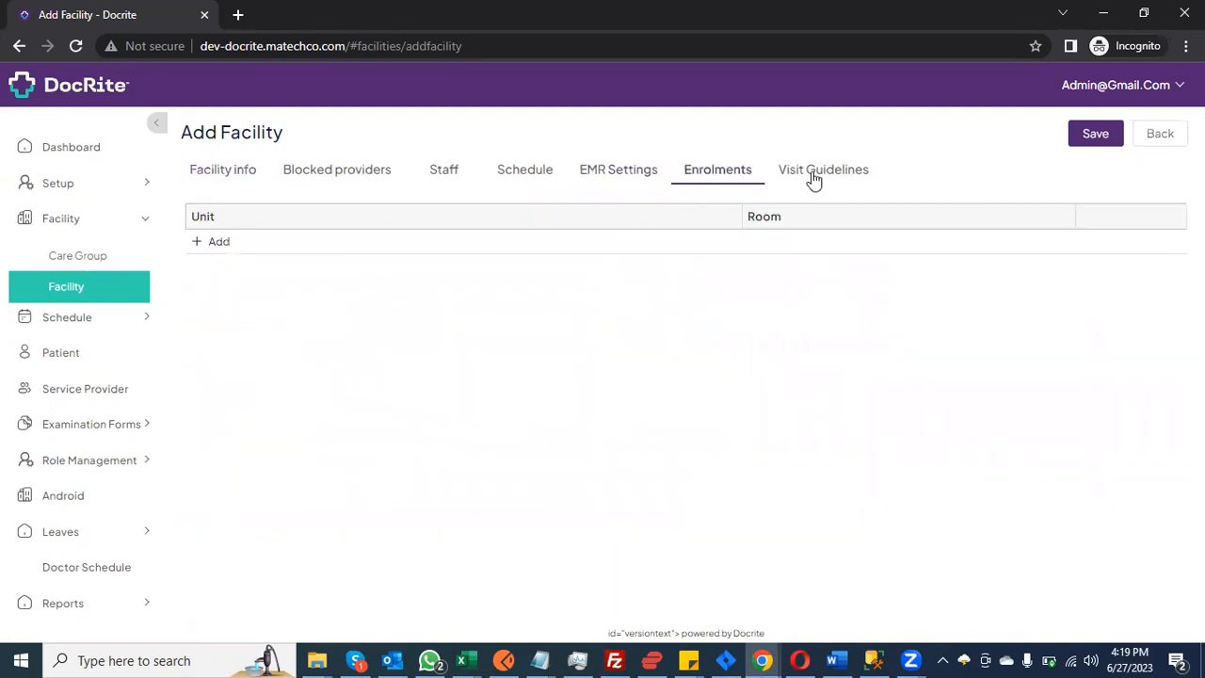
{"action": "left_click", "coordinate": [812, 179]}
{"action": "left_click", "coordinate": [241, 179]}
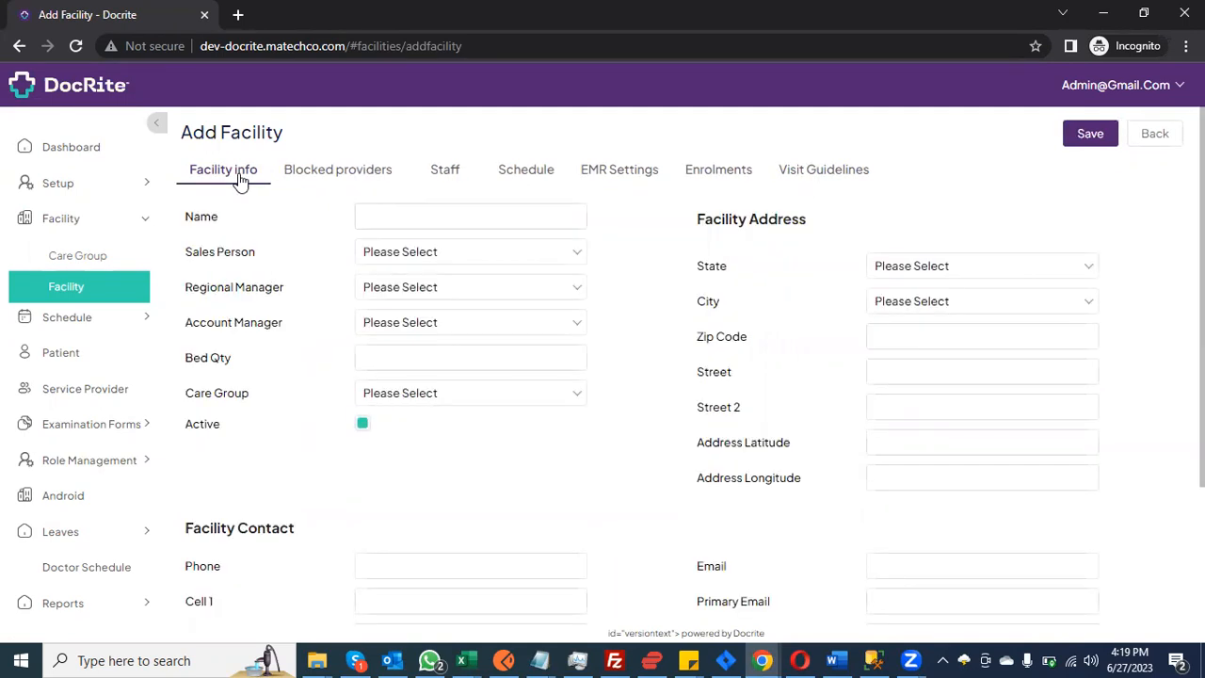
{"action": "left_click", "coordinate": [415, 212]}
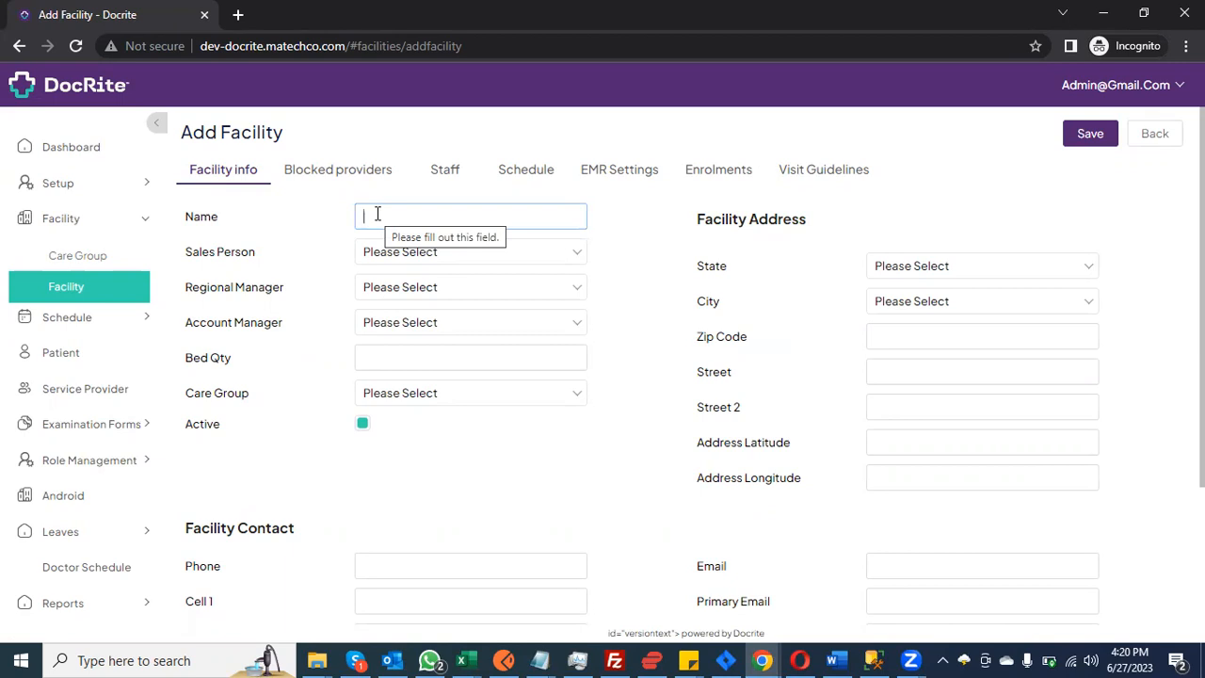
Step: Enter 'sea nursing facility' as the facility name, correcting the misspelling
{"action": "type", "text": "sea nurining"}
{"action": "key", "text": "ctrl+BackSpace"}
{"action": "type", "text": "nursi"}
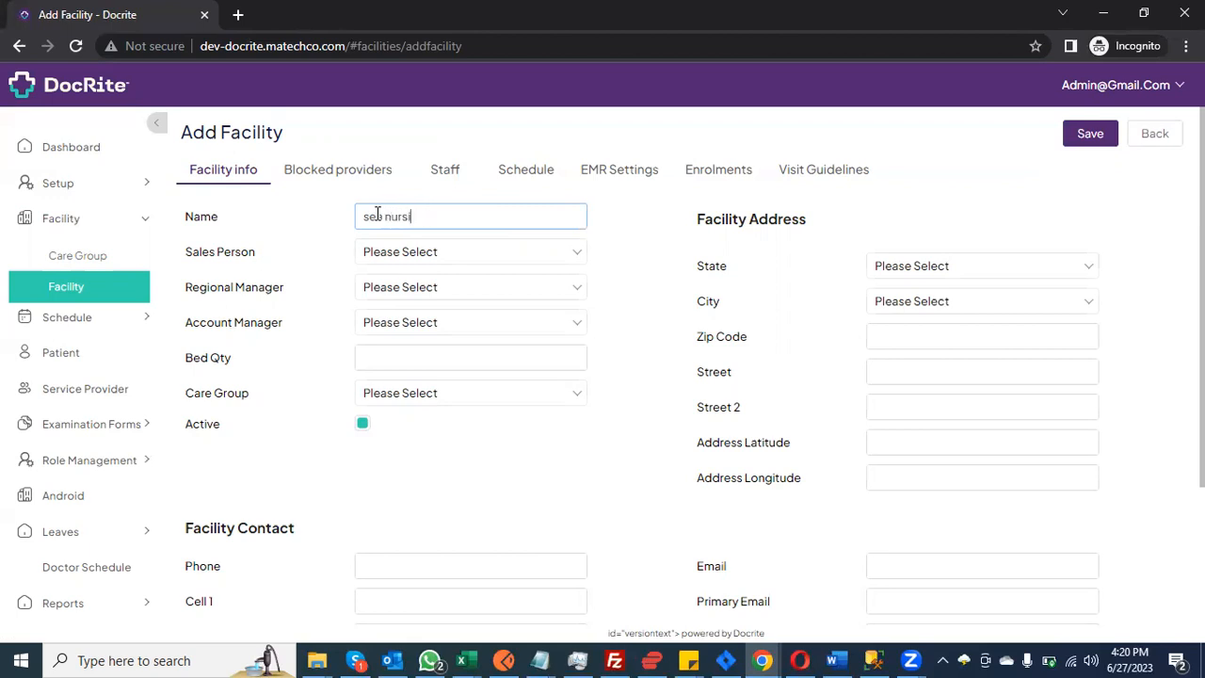
{"action": "type", "text": "ng facility"}
{"action": "left_click_drag", "start_coordinate": [502, 217], "coordinate": [302, 239]}
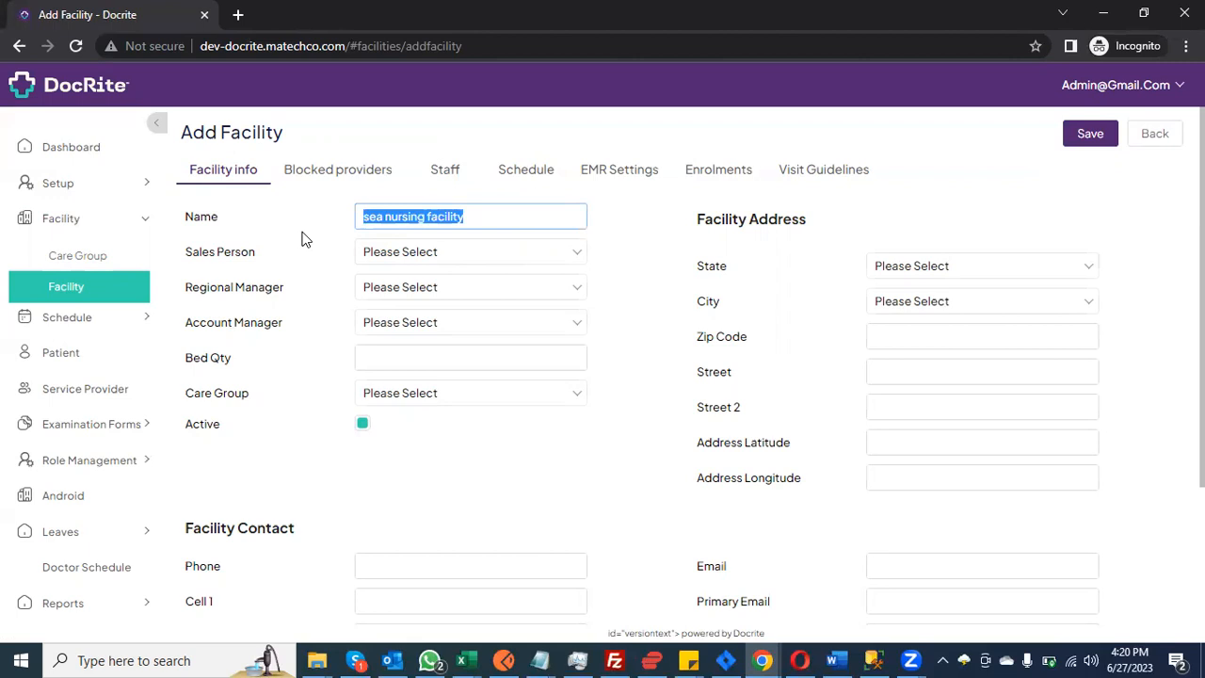
Step: Choose the facility's sales person, regional manager and account manager from their dropdowns
{"action": "left_click", "coordinate": [479, 253]}
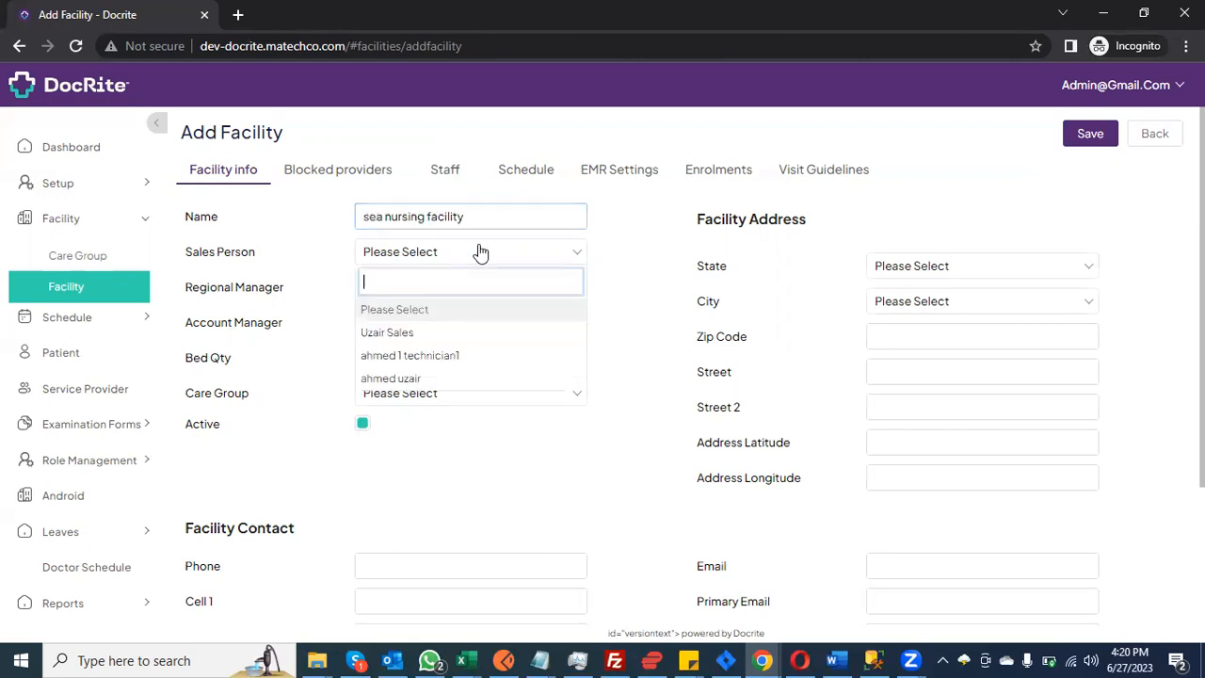
{"action": "left_click", "coordinate": [503, 337]}
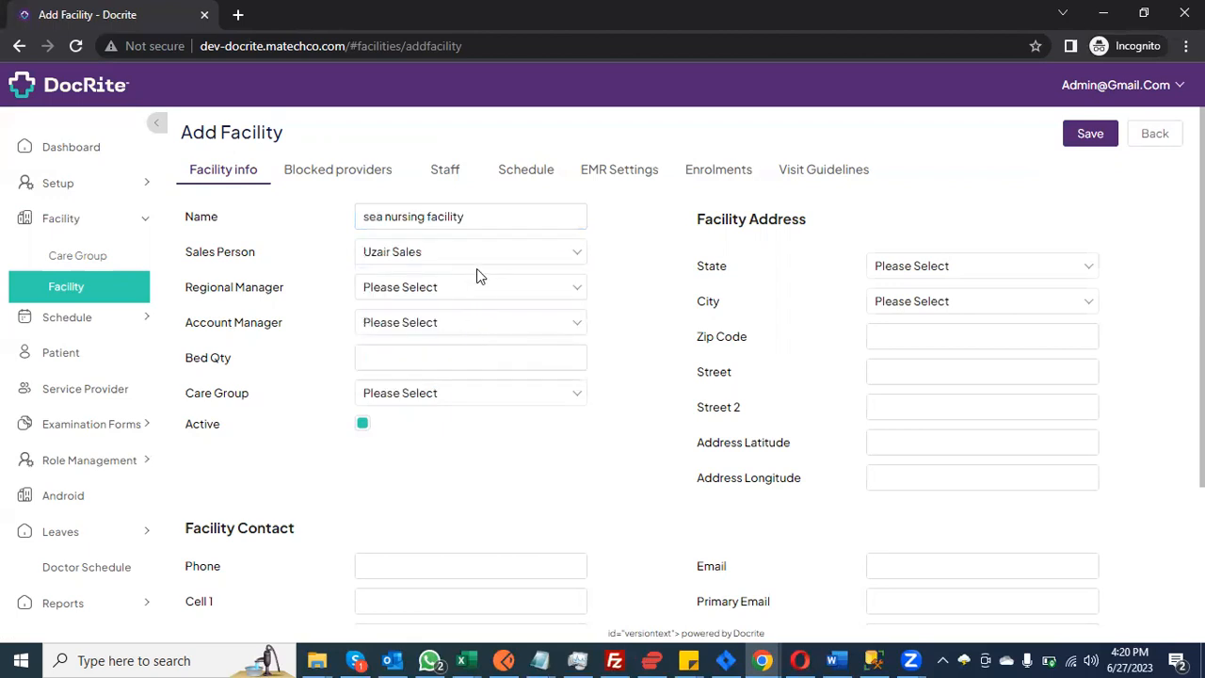
{"action": "left_click", "coordinate": [478, 287]}
{"action": "left_click", "coordinate": [476, 367]}
{"action": "left_click", "coordinate": [462, 322]}
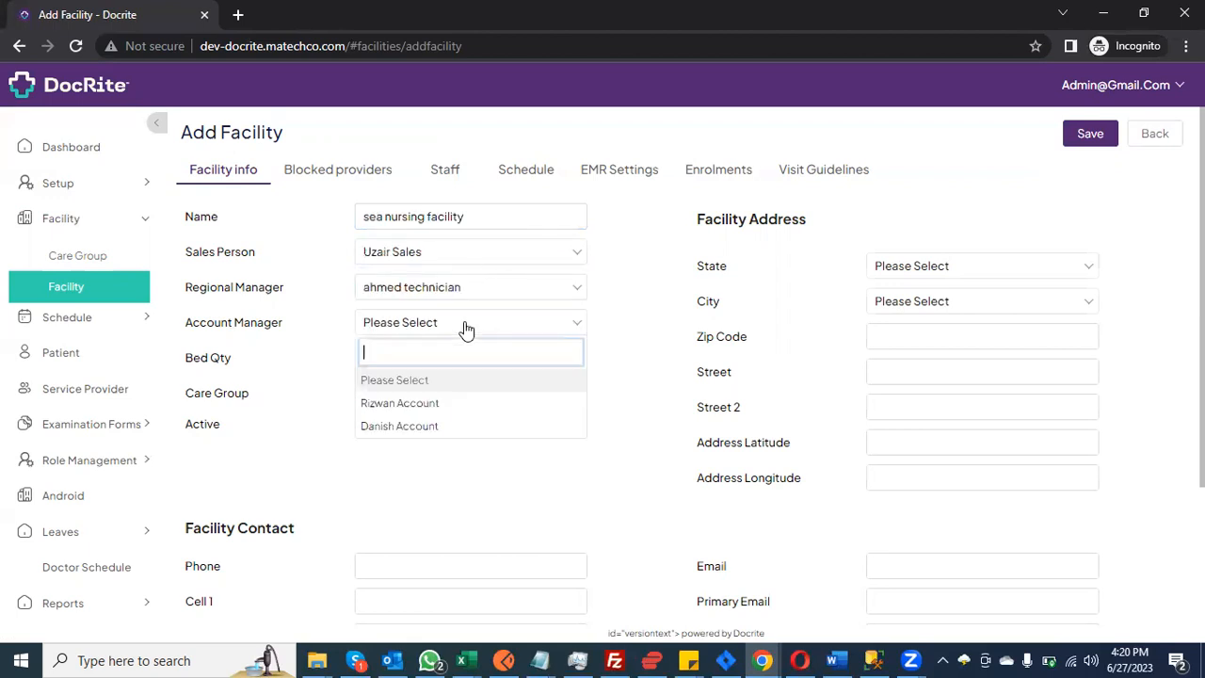
{"action": "left_click", "coordinate": [449, 403]}
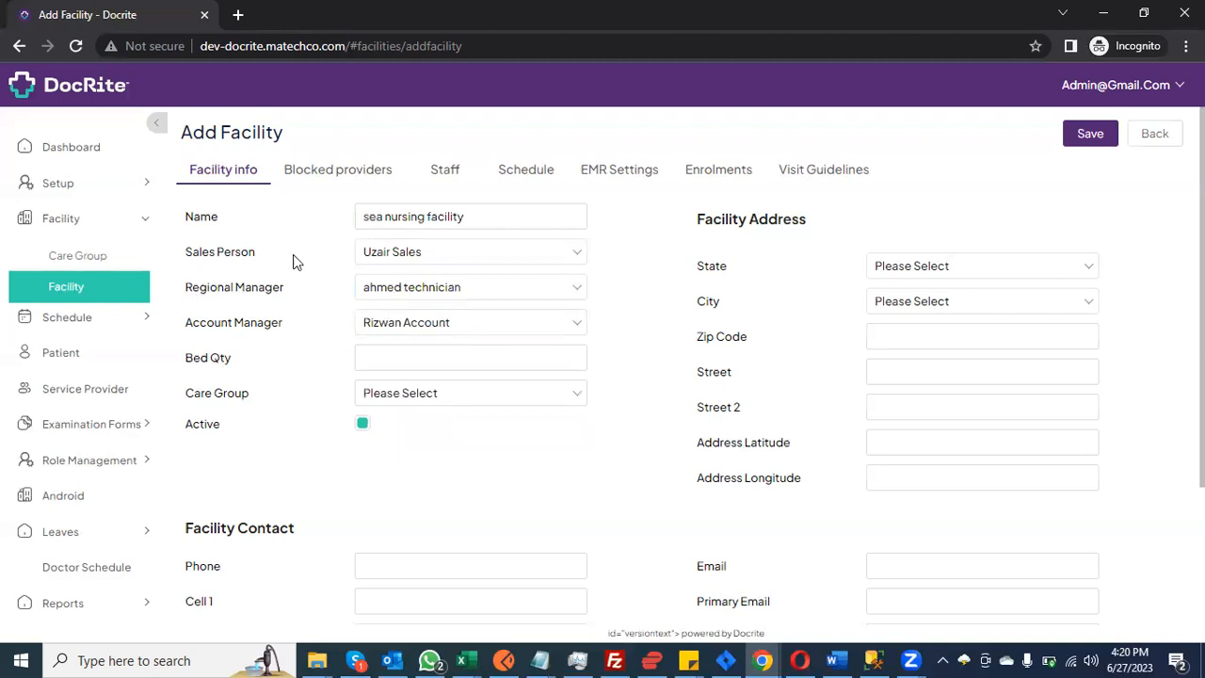
{"action": "left_click", "coordinate": [142, 188]}
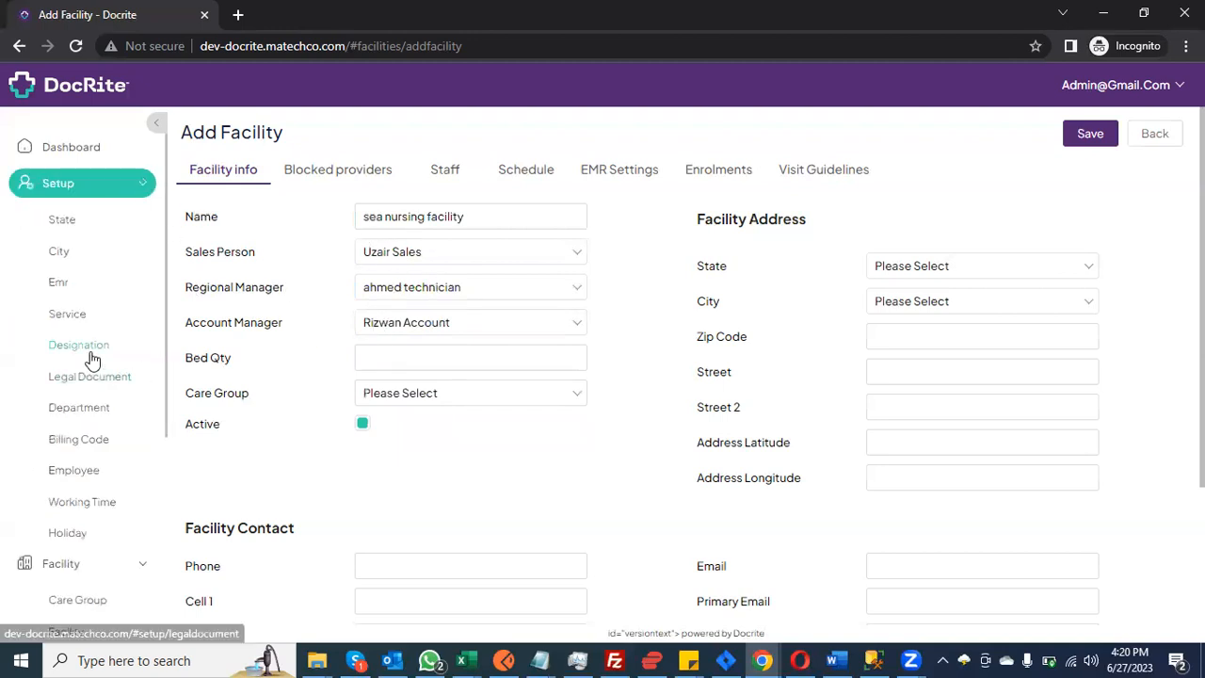
Step: Open the Setup > Employee page in a new browser tab
{"action": "right_click", "coordinate": [83, 478]}
{"action": "left_click", "coordinate": [200, 308]}
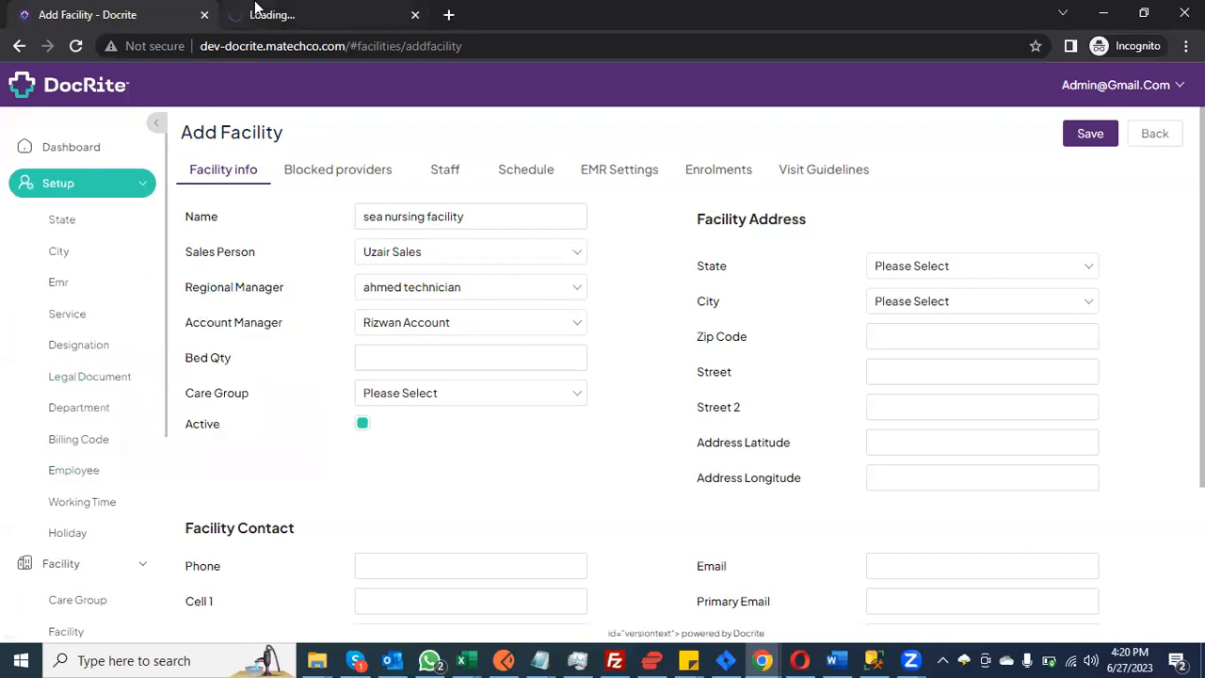
{"action": "left_click", "coordinate": [234, 12]}
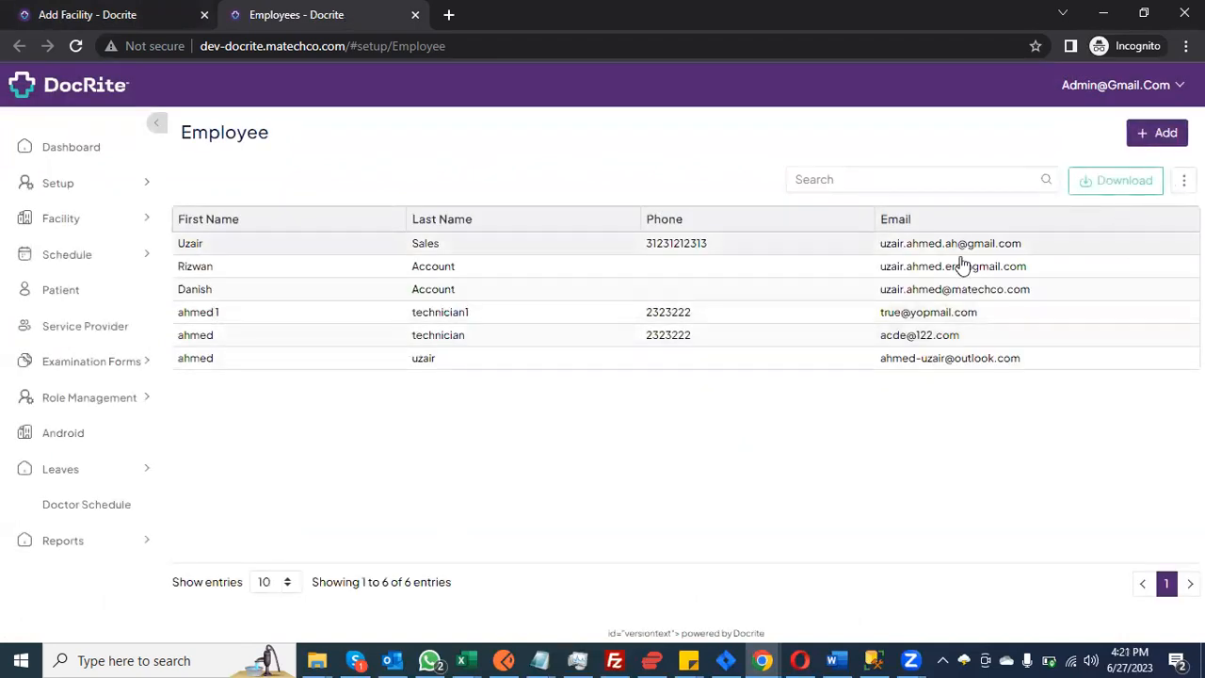
{"action": "left_click", "coordinate": [54, 13]}
{"action": "left_click", "coordinate": [230, 11]}
Step: Check the employee designations in Add Employee, then go back to the Add Facility form
{"action": "left_click", "coordinate": [1165, 141]}
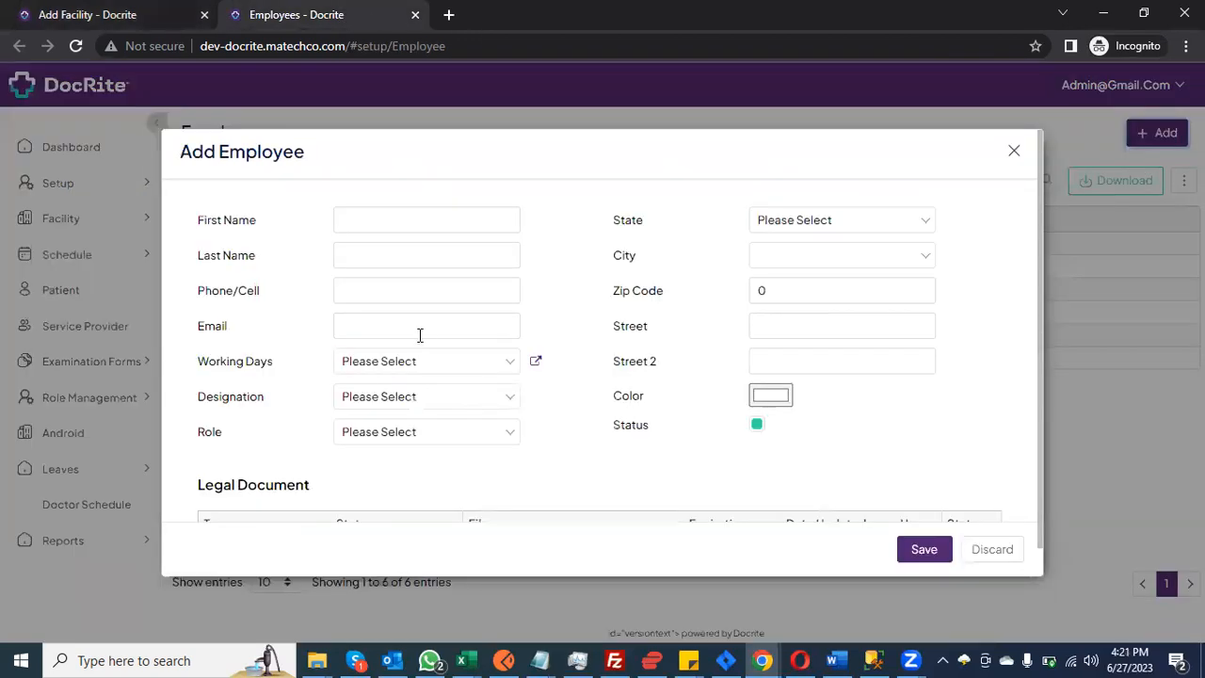
{"action": "left_click", "coordinate": [408, 405]}
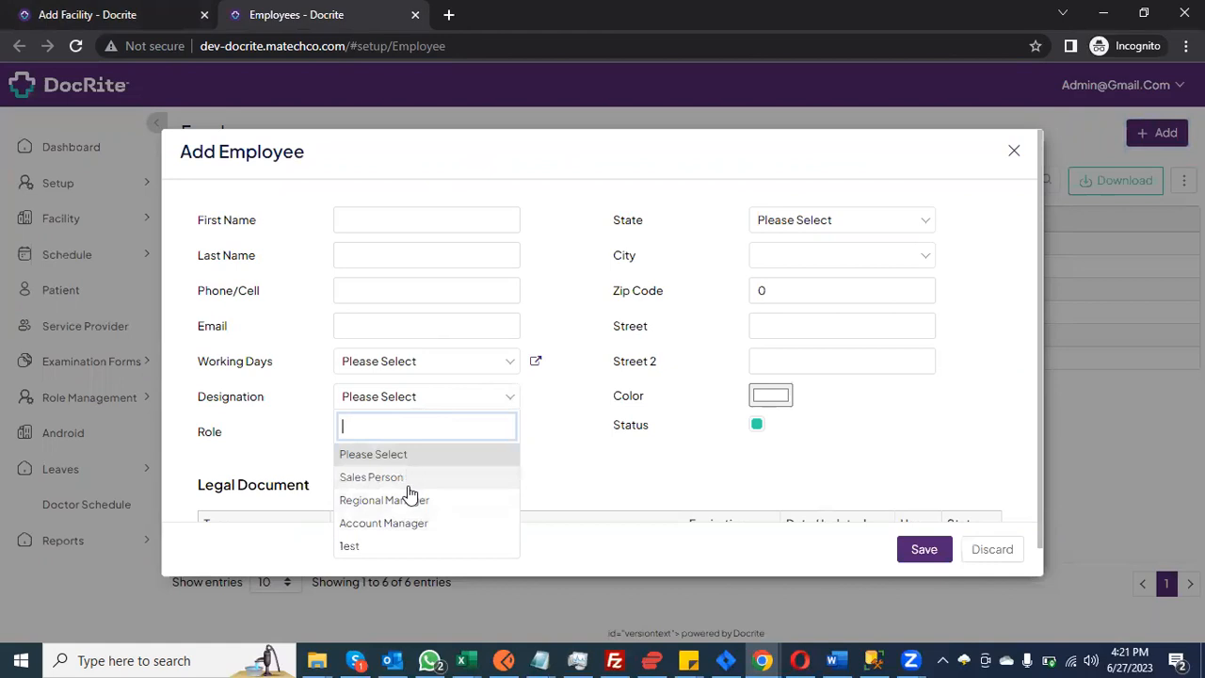
{"action": "left_click", "coordinate": [212, 26]}
{"action": "left_click_drag", "start_coordinate": [199, 252], "coordinate": [325, 313]}
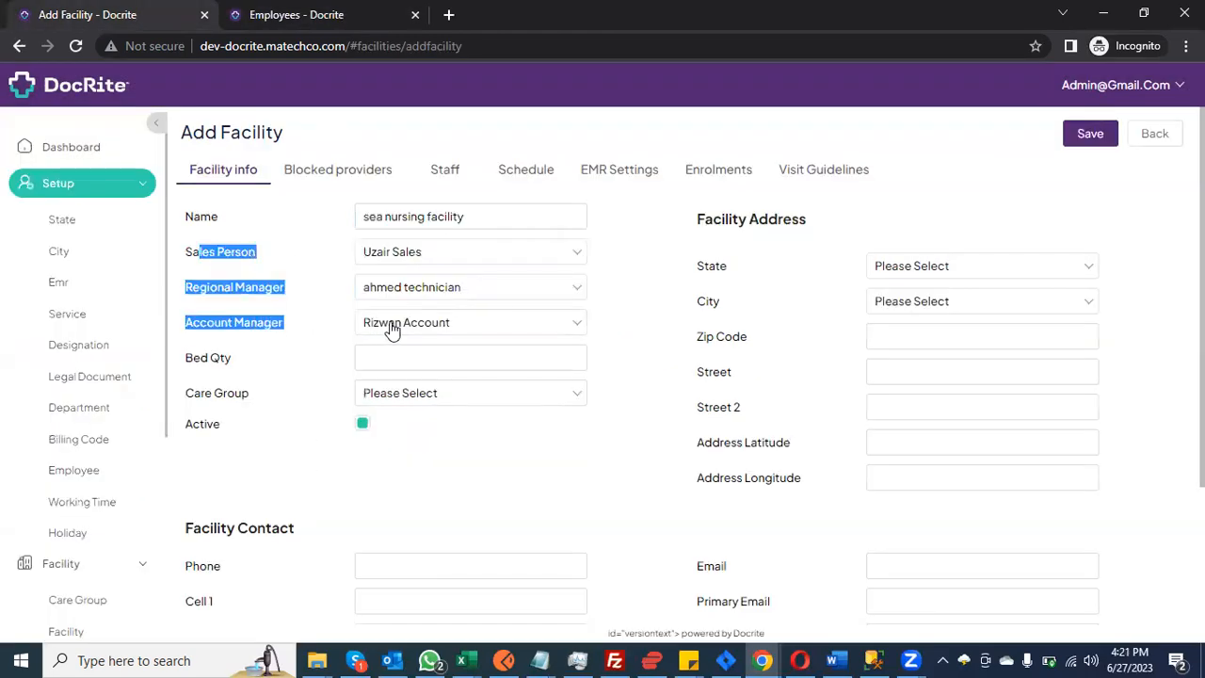
Step: Set the facility address state to Connecticut and city to Yonkers
{"action": "left_click", "coordinate": [964, 267]}
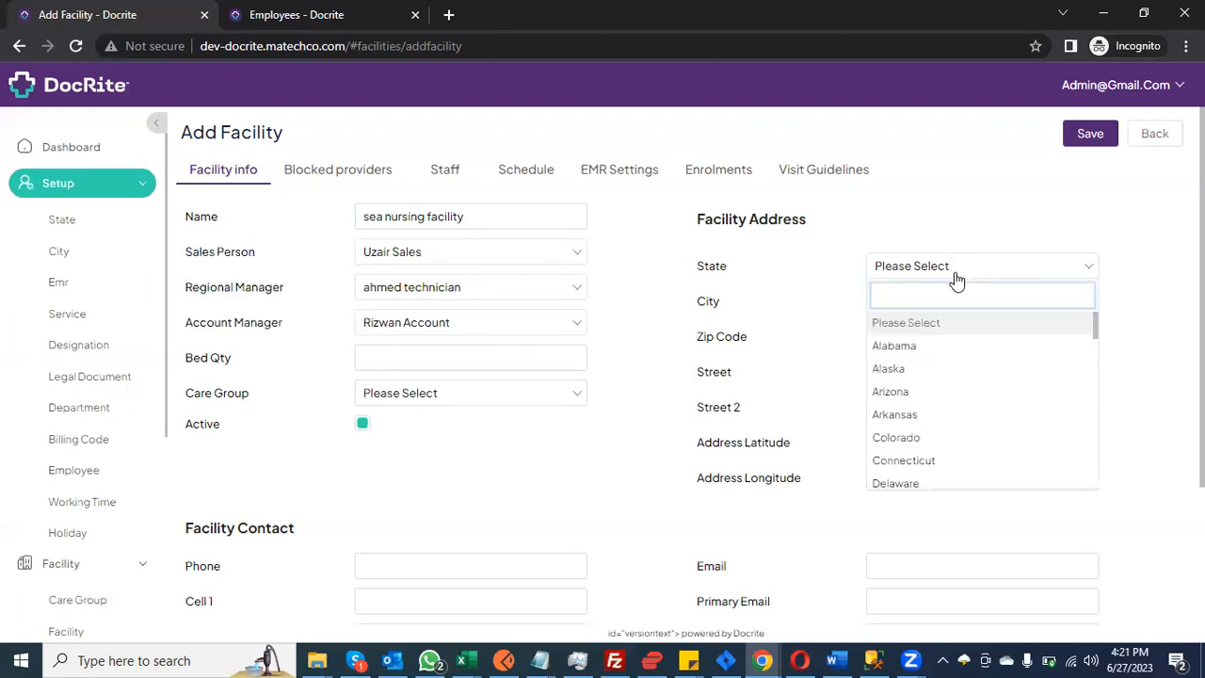
{"action": "type", "text": "ca"}
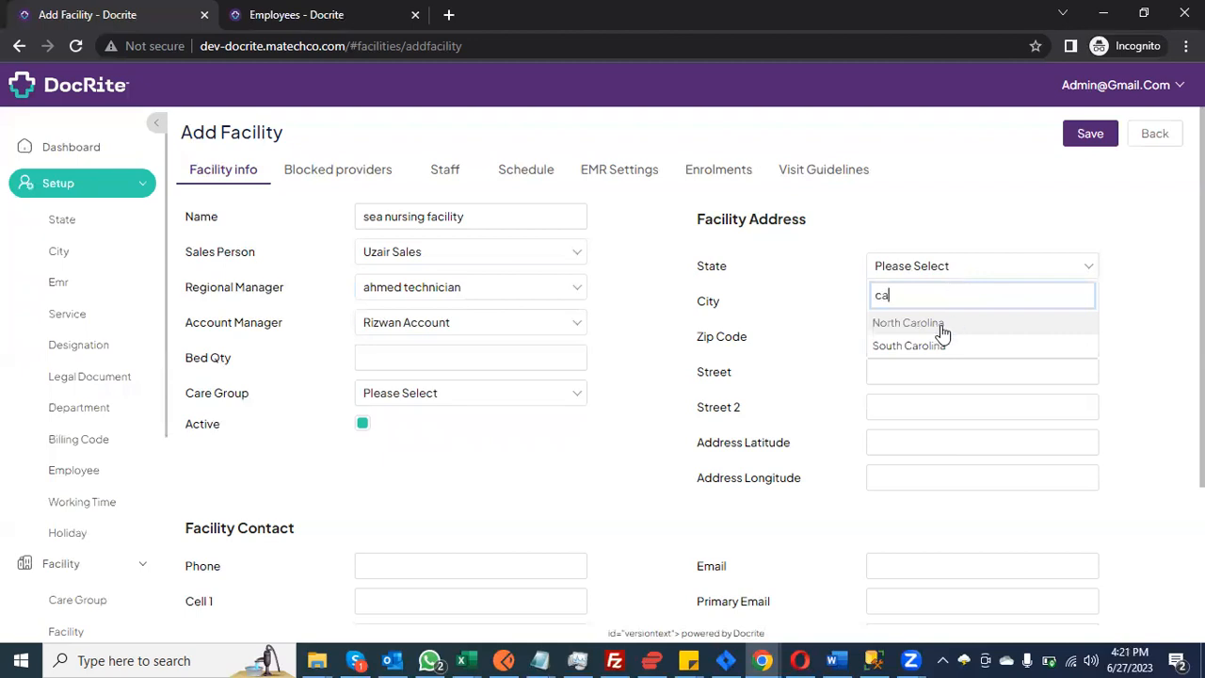
{"action": "key", "text": "BackSpace"}
{"action": "left_click", "coordinate": [947, 372]}
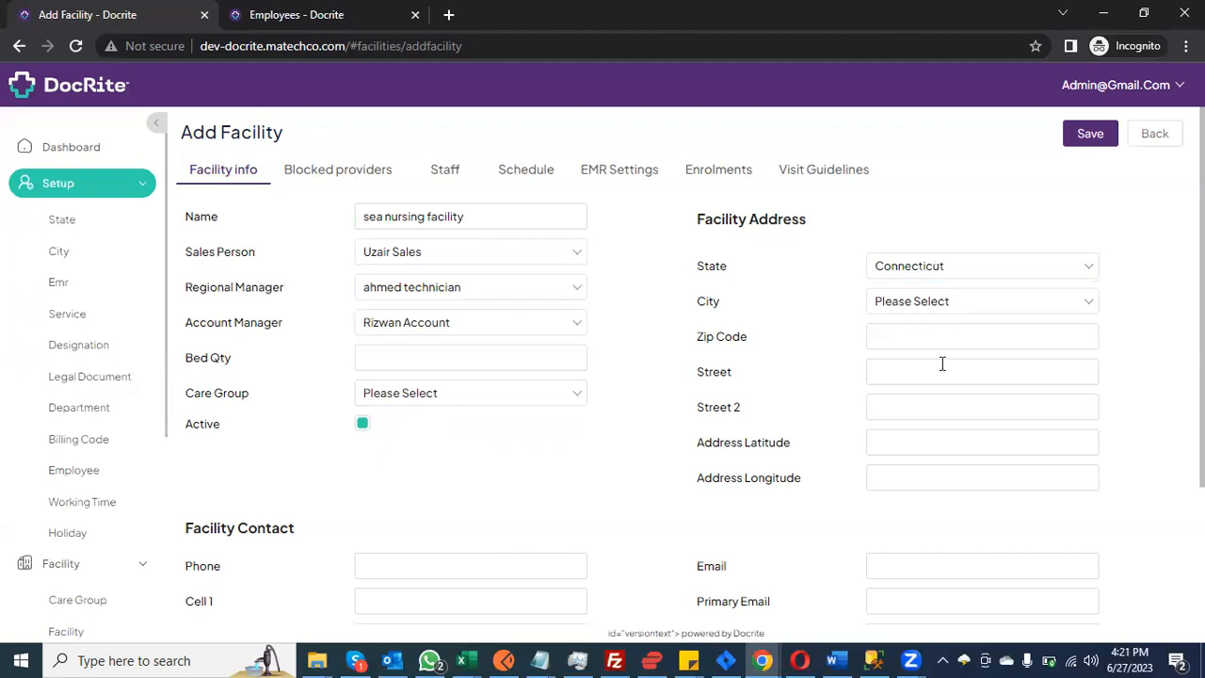
{"action": "left_click", "coordinate": [923, 303]}
{"action": "left_click", "coordinate": [909, 386]}
{"action": "left_click", "coordinate": [550, 408]}
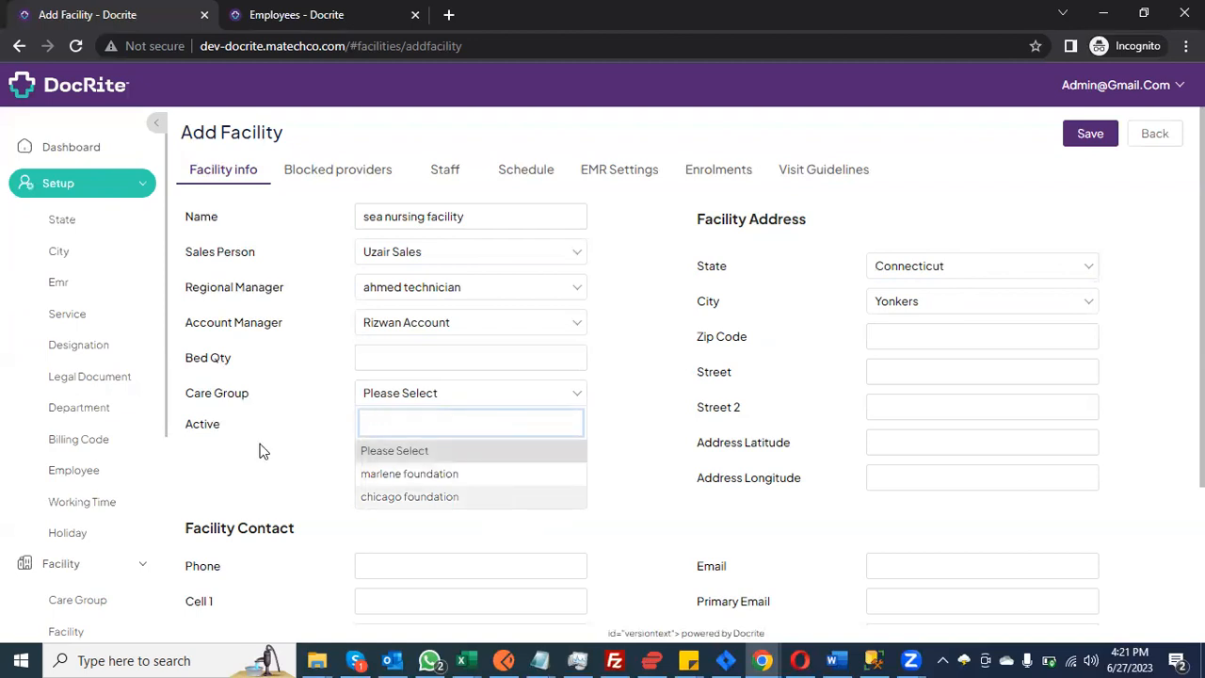
{"action": "scroll", "coordinate": [58, 487], "scroll_direction": "down", "scroll_amount": 1}
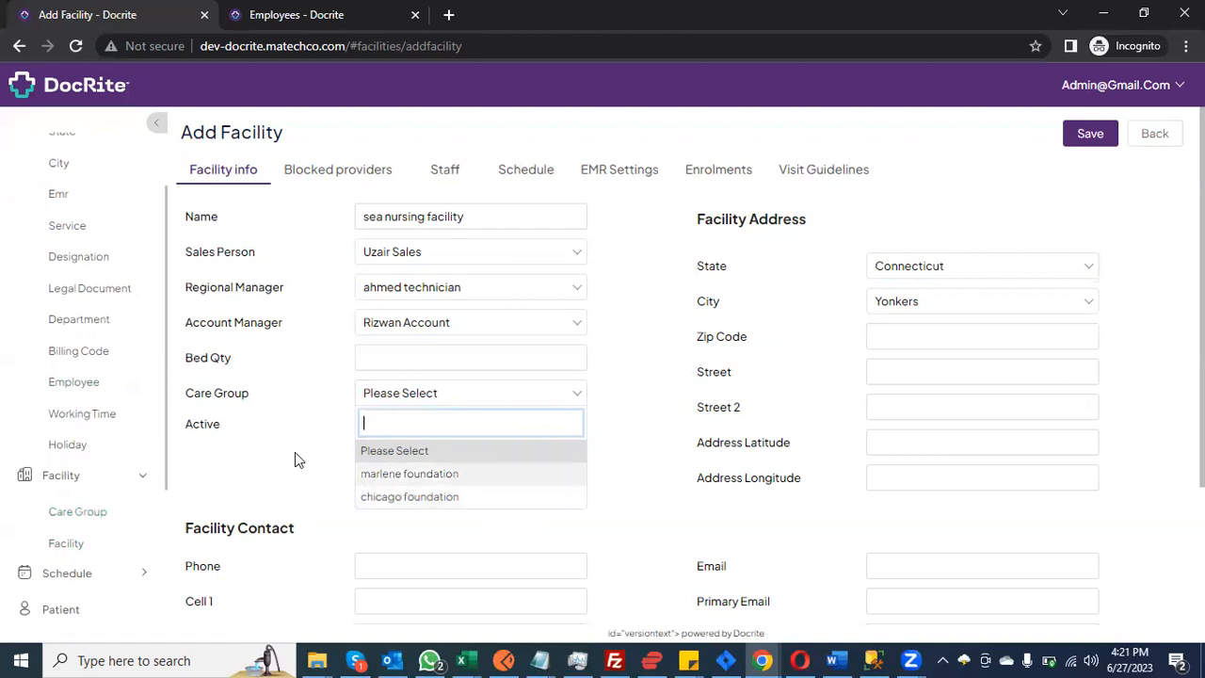
{"action": "left_click", "coordinate": [270, 457]}
{"action": "scroll", "coordinate": [270, 452], "scroll_direction": "down", "scroll_amount": 1}
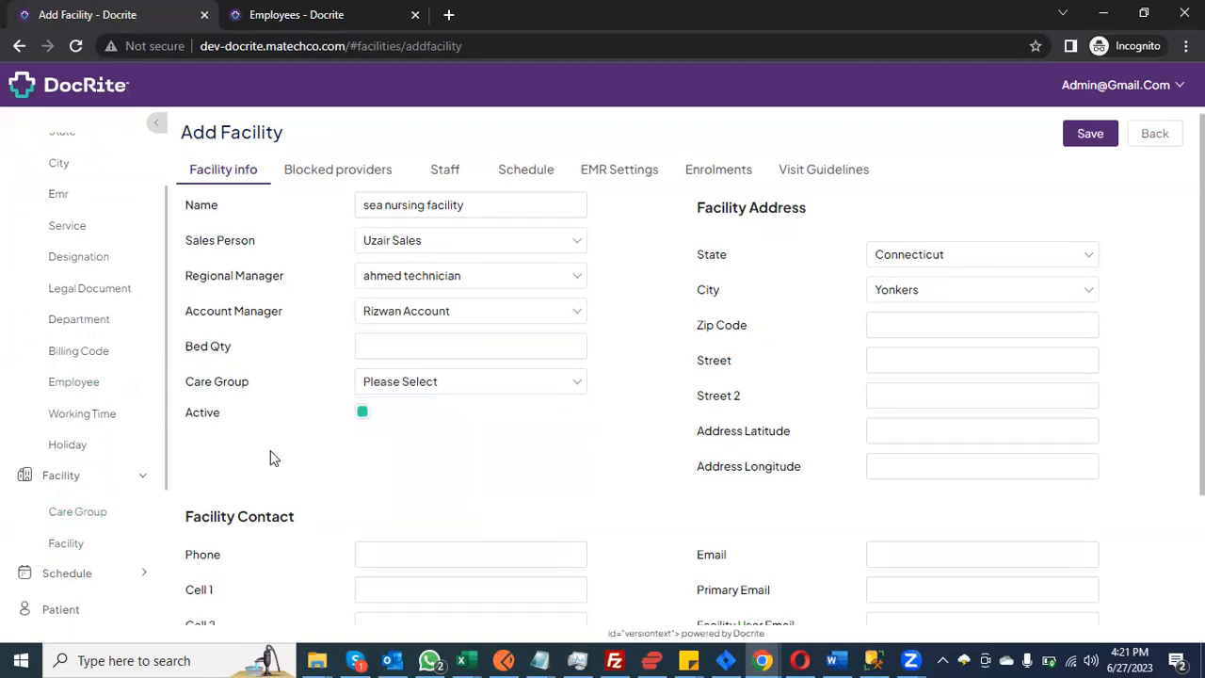
{"action": "scroll", "coordinate": [424, 447], "scroll_direction": "down", "scroll_amount": 1}
{"action": "scroll", "coordinate": [837, 398], "scroll_direction": "up", "scroll_amount": 1}
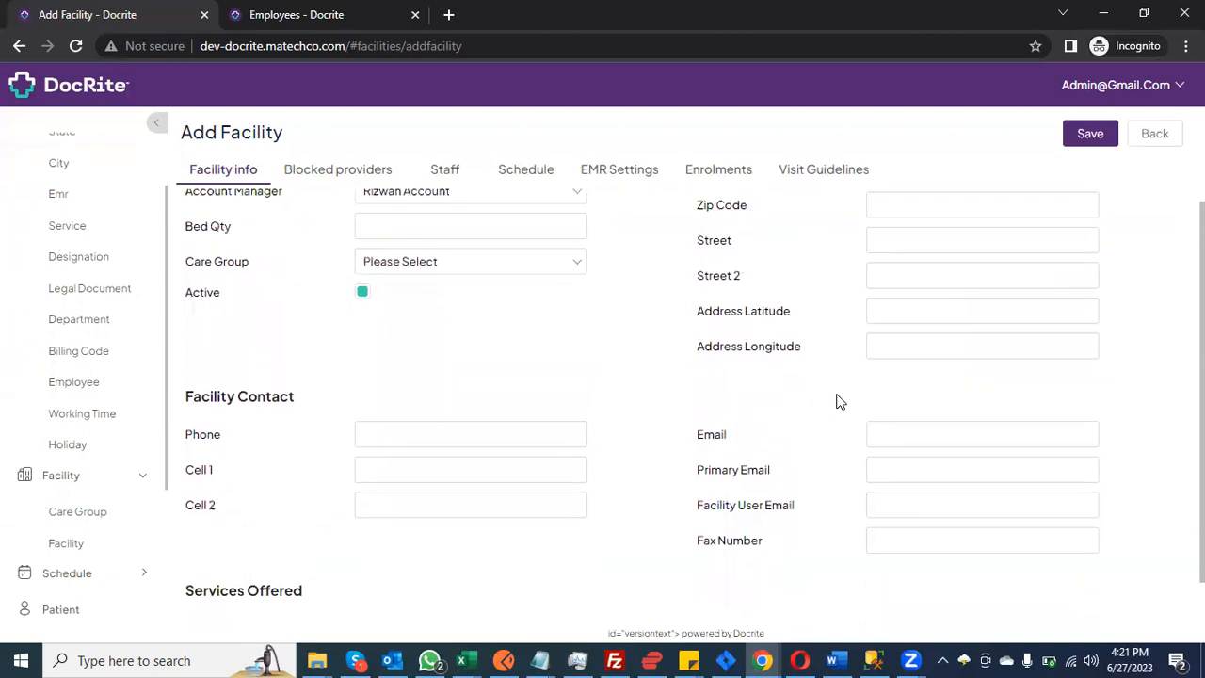
{"action": "left_click", "coordinate": [924, 358]}
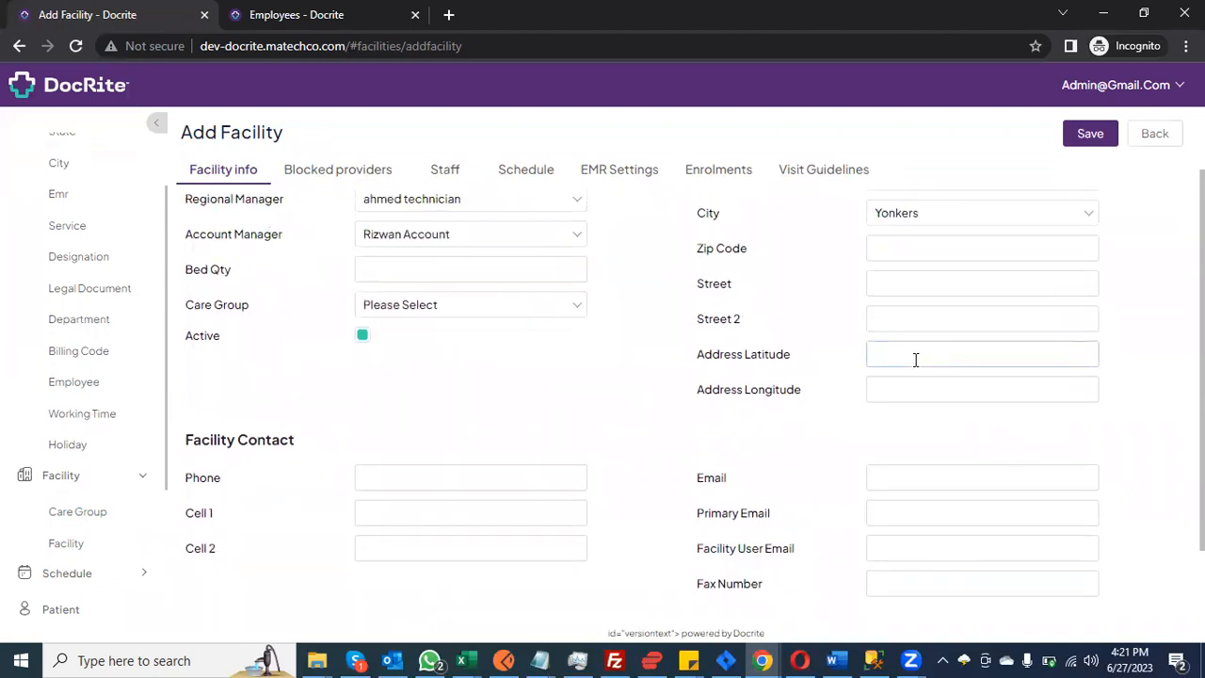
{"action": "left_click", "coordinate": [904, 384]}
{"action": "left_click", "coordinate": [918, 359]}
{"action": "left_click", "coordinate": [915, 383]}
{"action": "left_click", "coordinate": [919, 358]}
{"action": "left_click", "coordinate": [918, 399]}
{"action": "left_click", "coordinate": [925, 358]}
{"action": "left_click", "coordinate": [920, 386]}
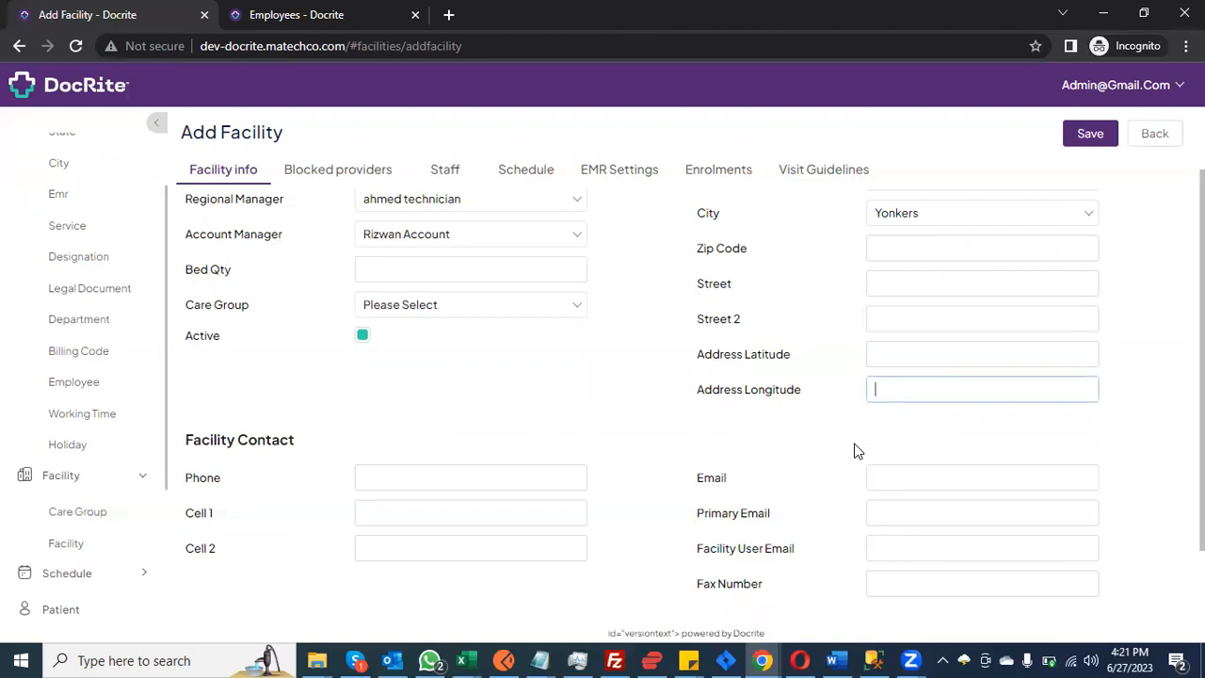
{"action": "scroll", "coordinate": [850, 461], "scroll_direction": "down", "scroll_amount": 1}
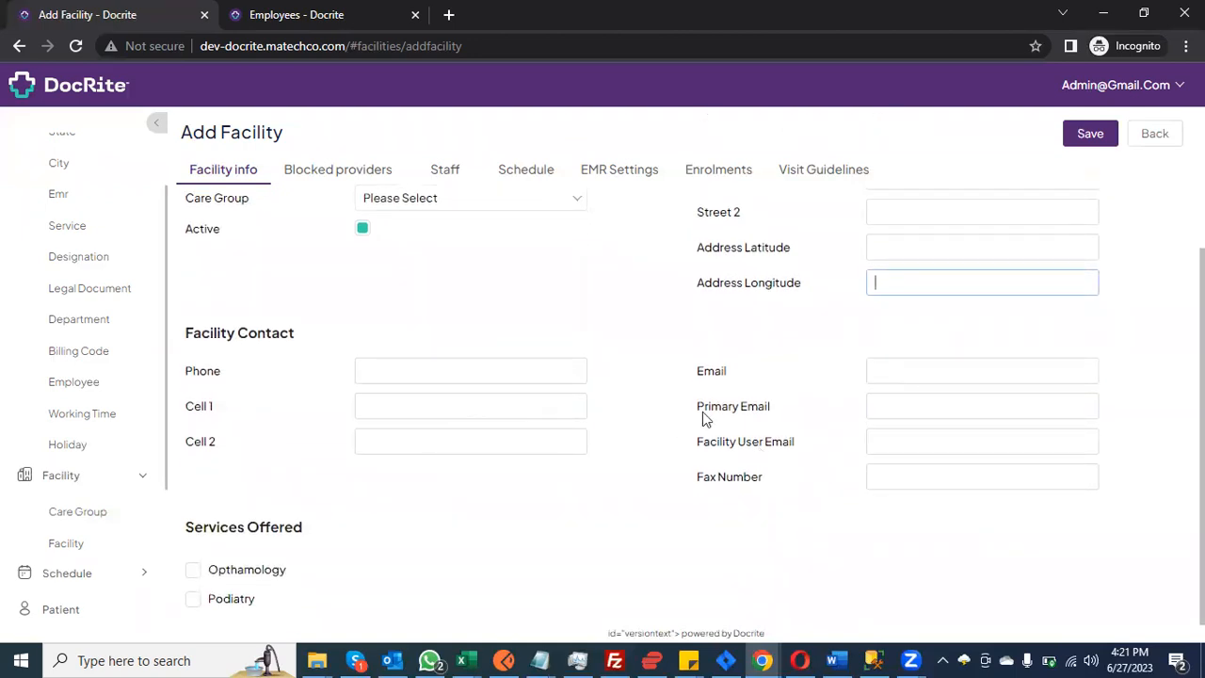
{"action": "left_click_drag", "start_coordinate": [697, 374], "coordinate": [729, 371]}
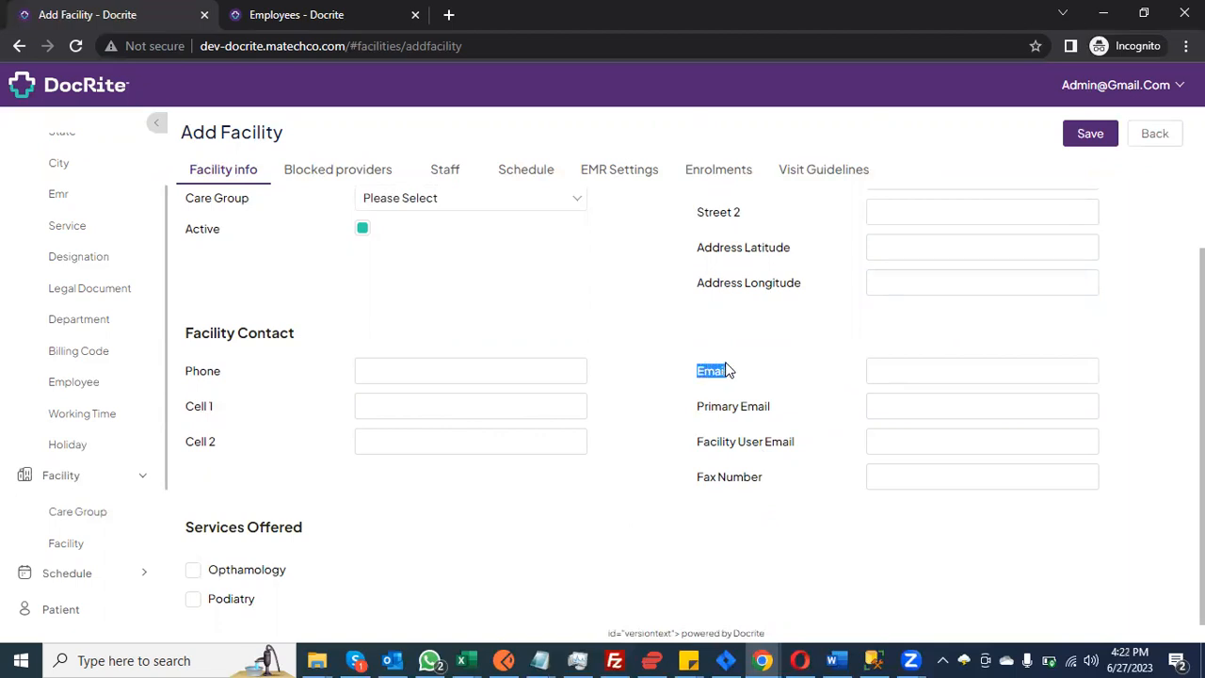
Step: Enter the facility user's e-mail address in the Facility User Email field
{"action": "left_click", "coordinate": [892, 374]}
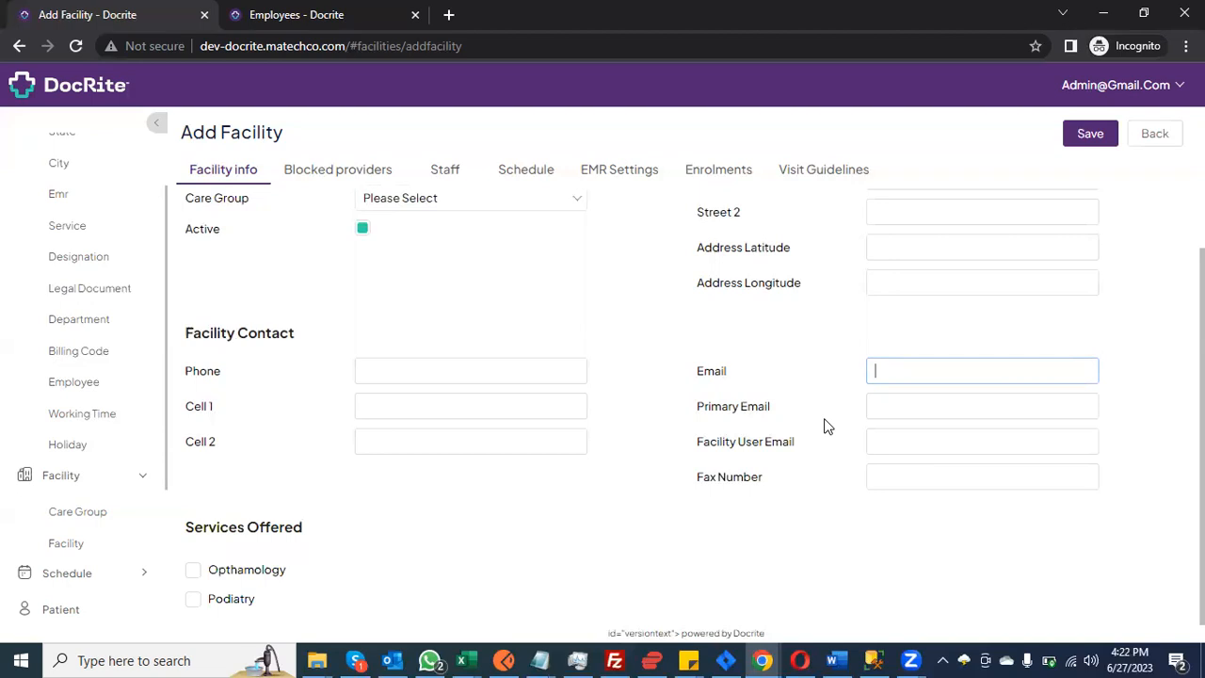
{"action": "left_click_drag", "start_coordinate": [702, 441], "coordinate": [790, 444]}
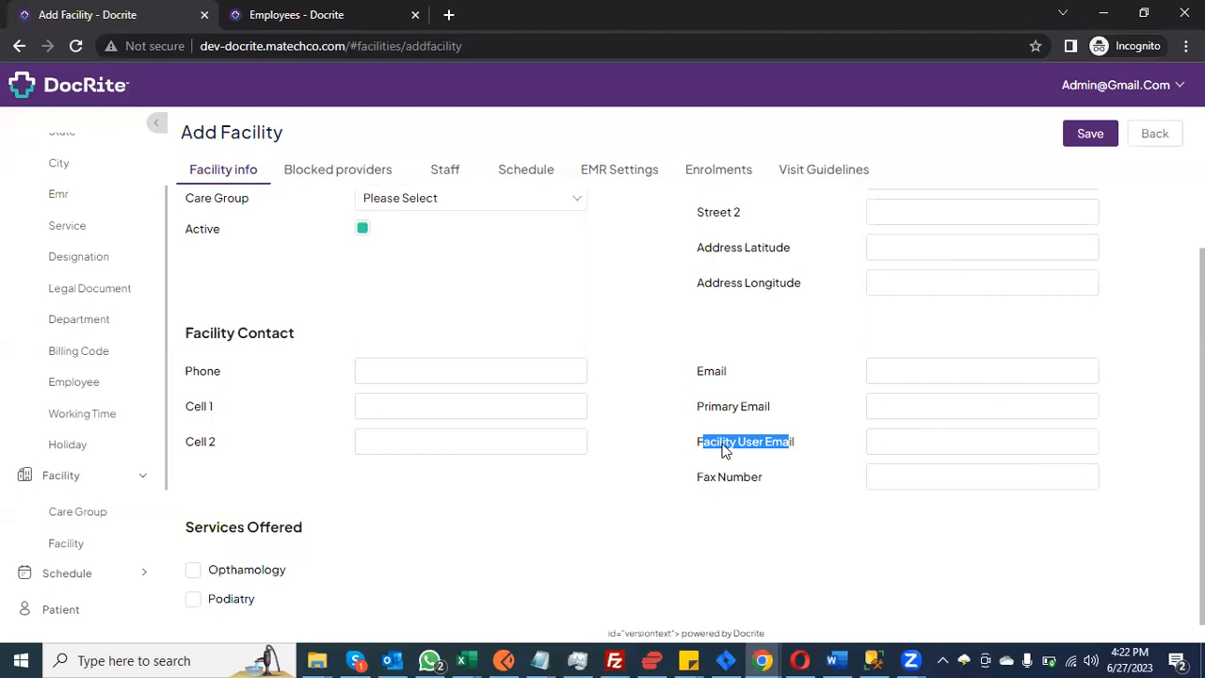
{"action": "left_click", "coordinate": [945, 439]}
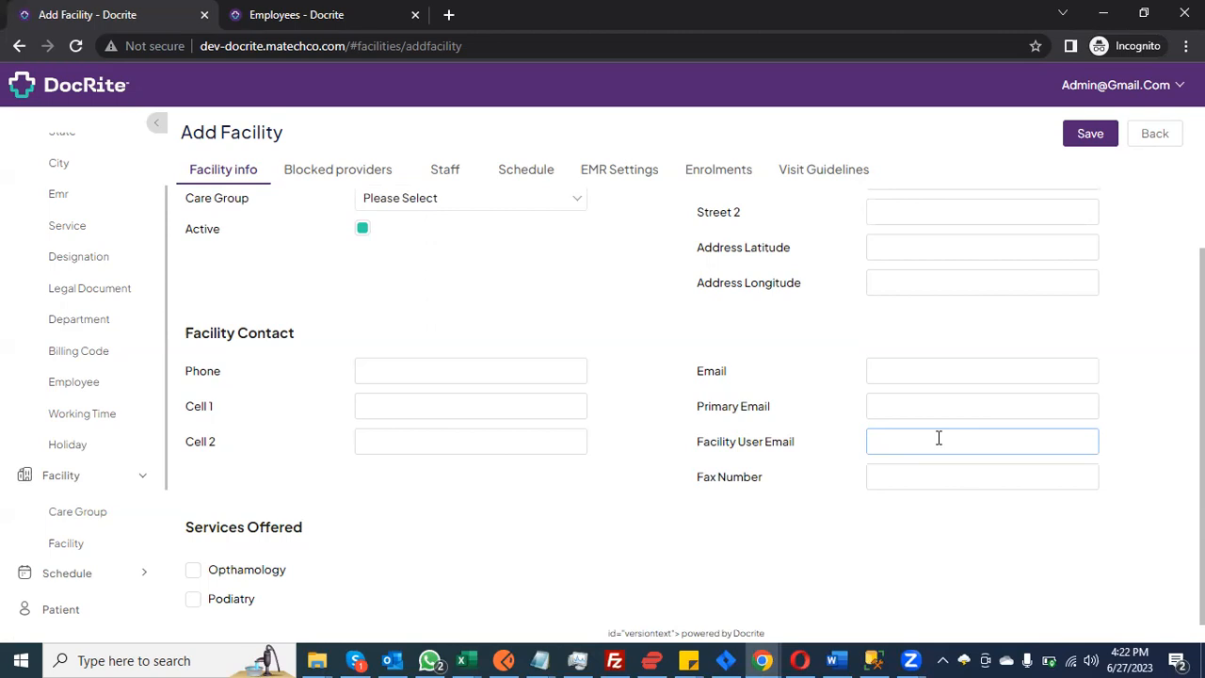
{"action": "scroll", "coordinate": [938, 437], "scroll_direction": "up", "scroll_amount": 2}
{"action": "scroll", "coordinate": [939, 438], "scroll_direction": "down", "scroll_amount": 2}
{"action": "type", "text": "test1@test.com"}
Step: Tick Podiatry as an offered service, leaving Opthamology unticked
{"action": "left_click", "coordinate": [193, 599]}
{"action": "scroll", "coordinate": [471, 463], "scroll_direction": "down", "scroll_amount": 4}
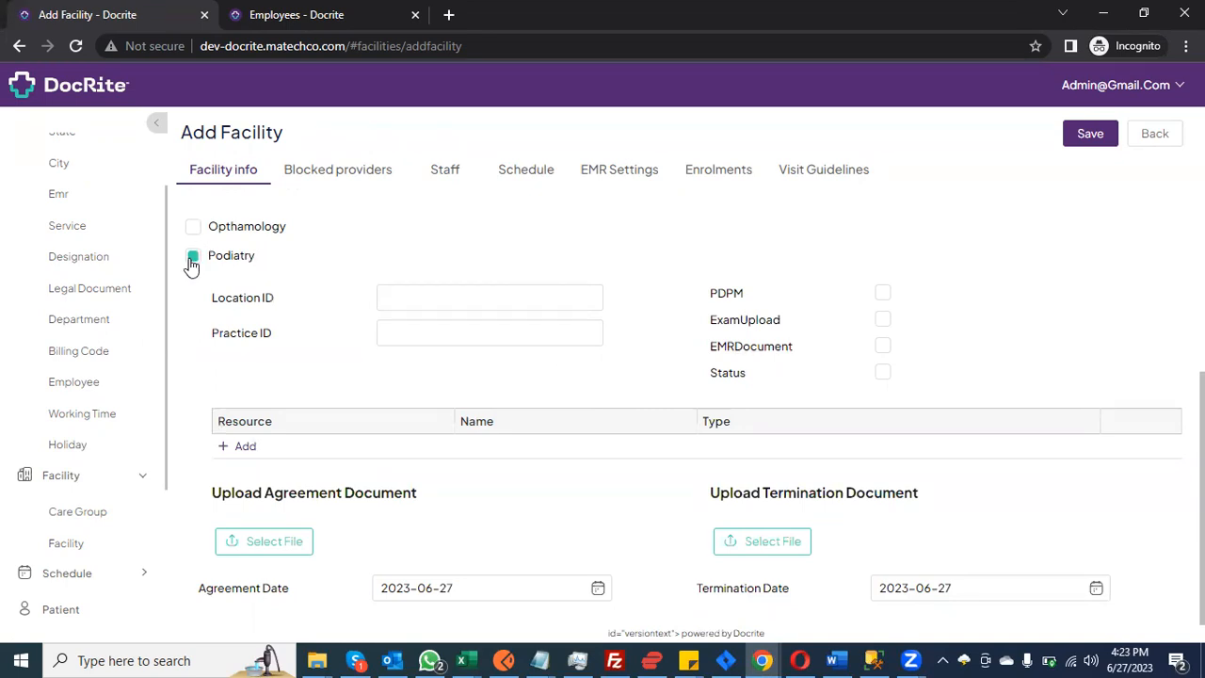
{"action": "scroll", "coordinate": [191, 266], "scroll_direction": "up", "scroll_amount": 3}
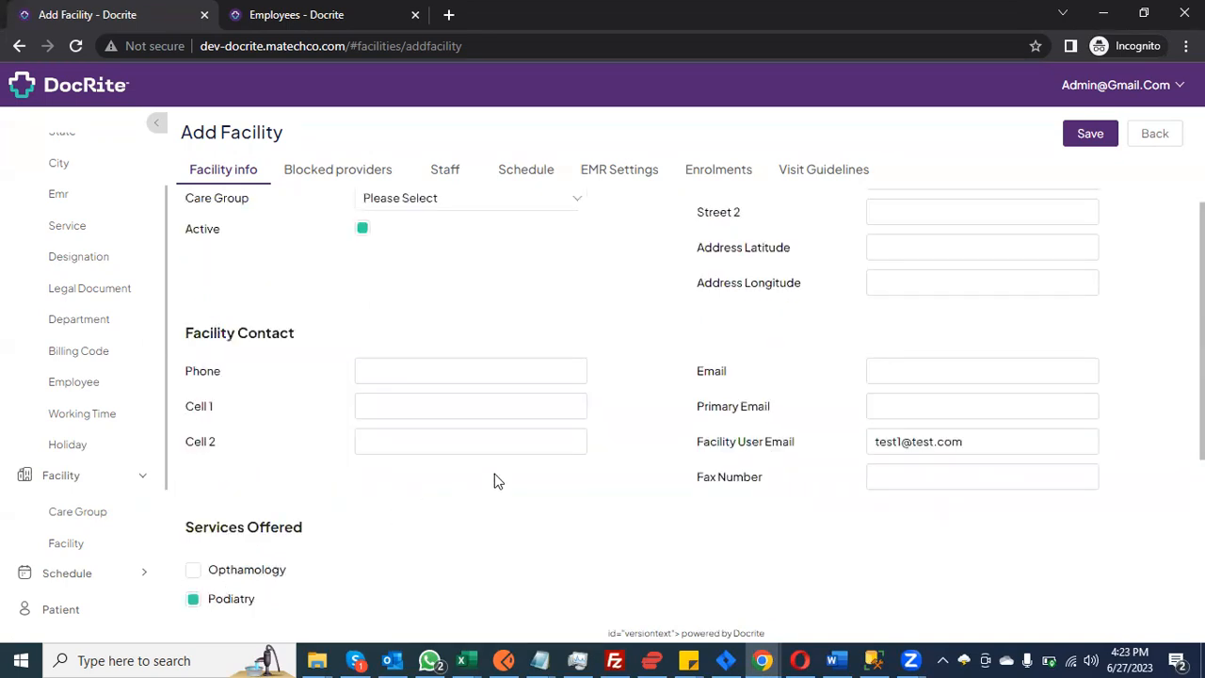
{"action": "scroll", "coordinate": [498, 481], "scroll_direction": "down", "scroll_amount": 3}
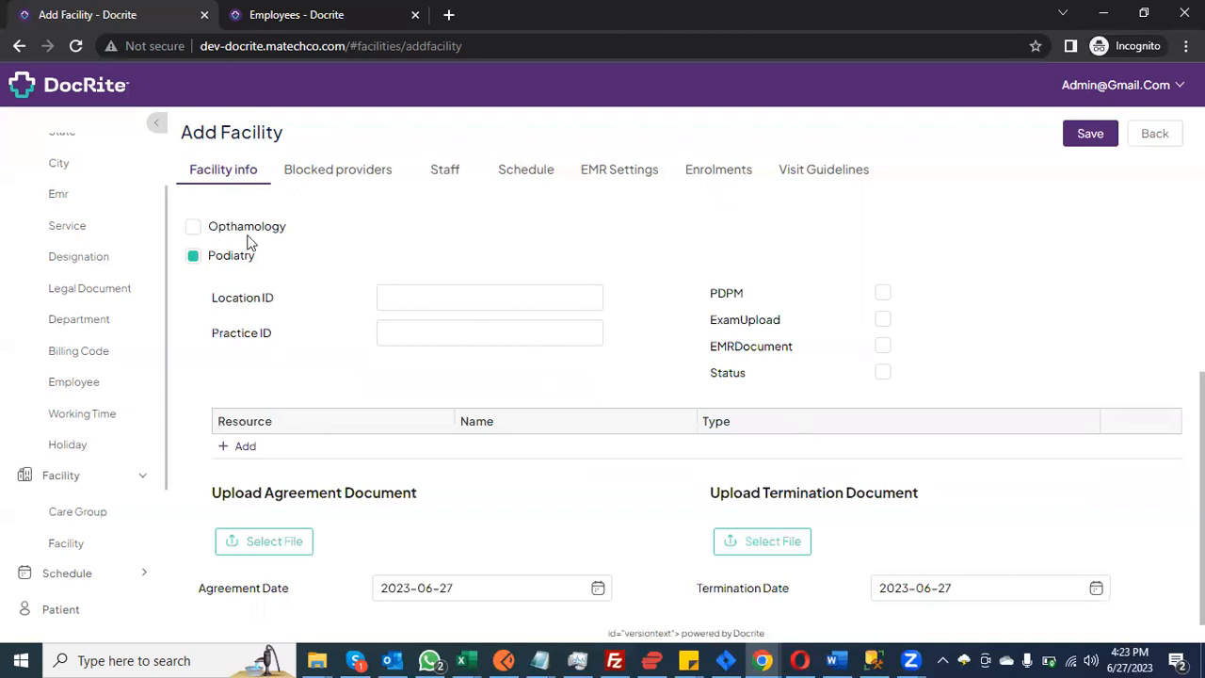
{"action": "left_click", "coordinate": [193, 226]}
{"action": "scroll", "coordinate": [634, 287], "scroll_direction": "down", "scroll_amount": 3}
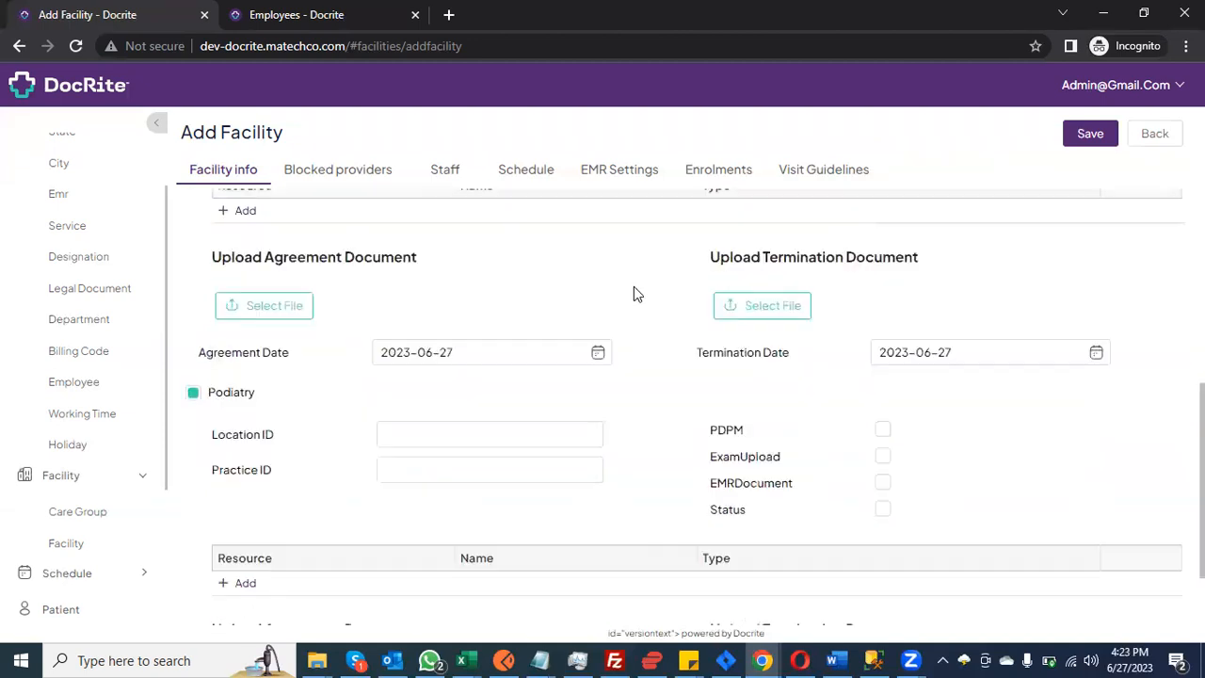
{"action": "scroll", "coordinate": [633, 286], "scroll_direction": "up", "scroll_amount": 2}
{"action": "scroll", "coordinate": [634, 287], "scroll_direction": "up", "scroll_amount": 2}
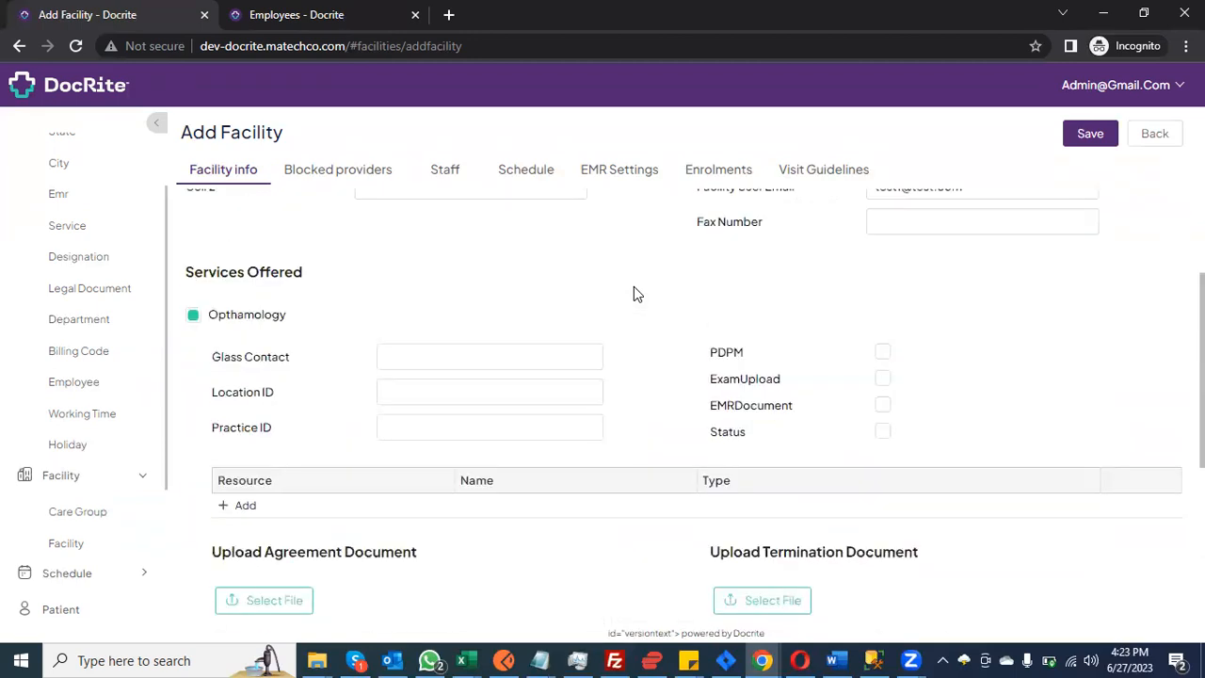
{"action": "scroll", "coordinate": [634, 287], "scroll_direction": "down", "scroll_amount": 5}
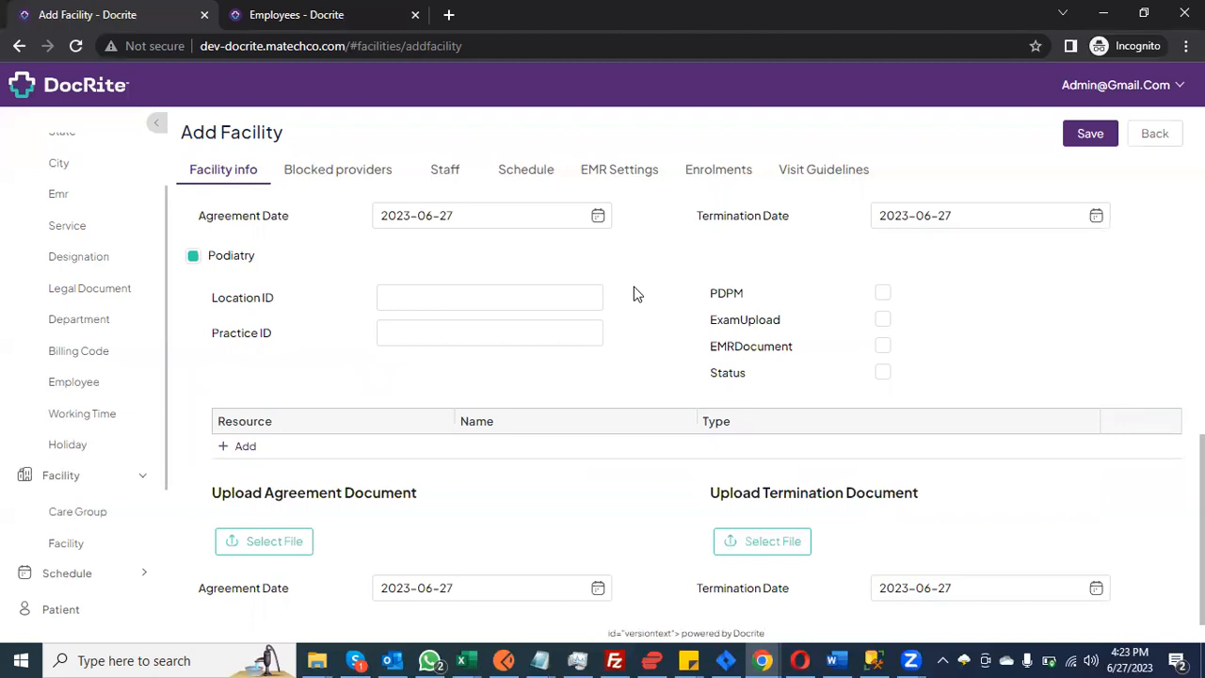
{"action": "scroll", "coordinate": [634, 286], "scroll_direction": "up", "scroll_amount": 5}
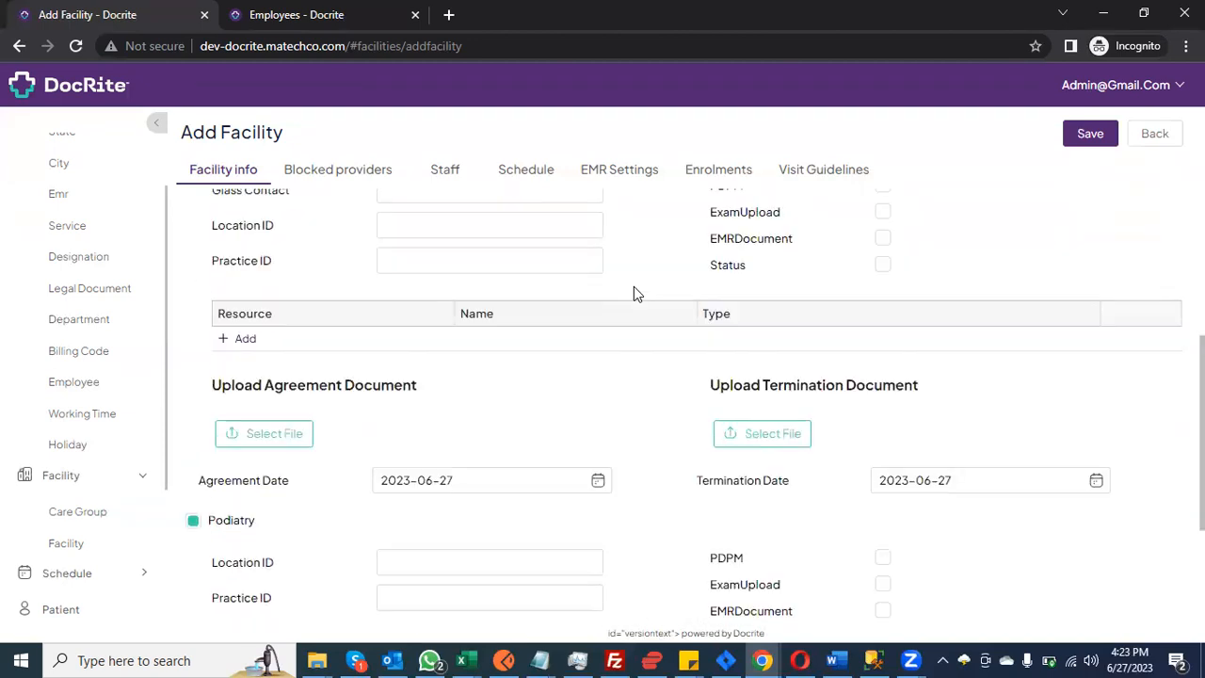
{"action": "left_click", "coordinate": [230, 244]}
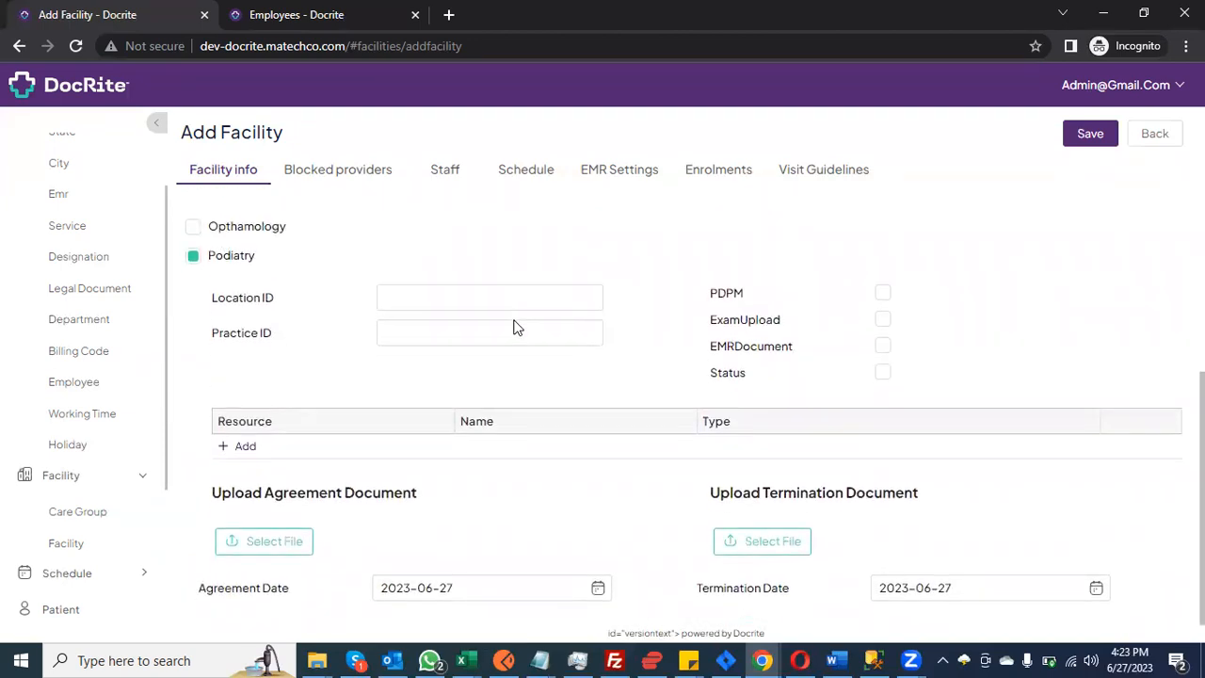
Step: Enter 123 as the Podiatry Location ID and Practice ID
{"action": "left_click", "coordinate": [522, 305]}
{"action": "left_click", "coordinate": [517, 333]}
{"action": "left_click", "coordinate": [536, 298]}
{"action": "type", "text": "123"}
{"action": "left_click", "coordinate": [488, 338]}
{"action": "type", "text": "123"}
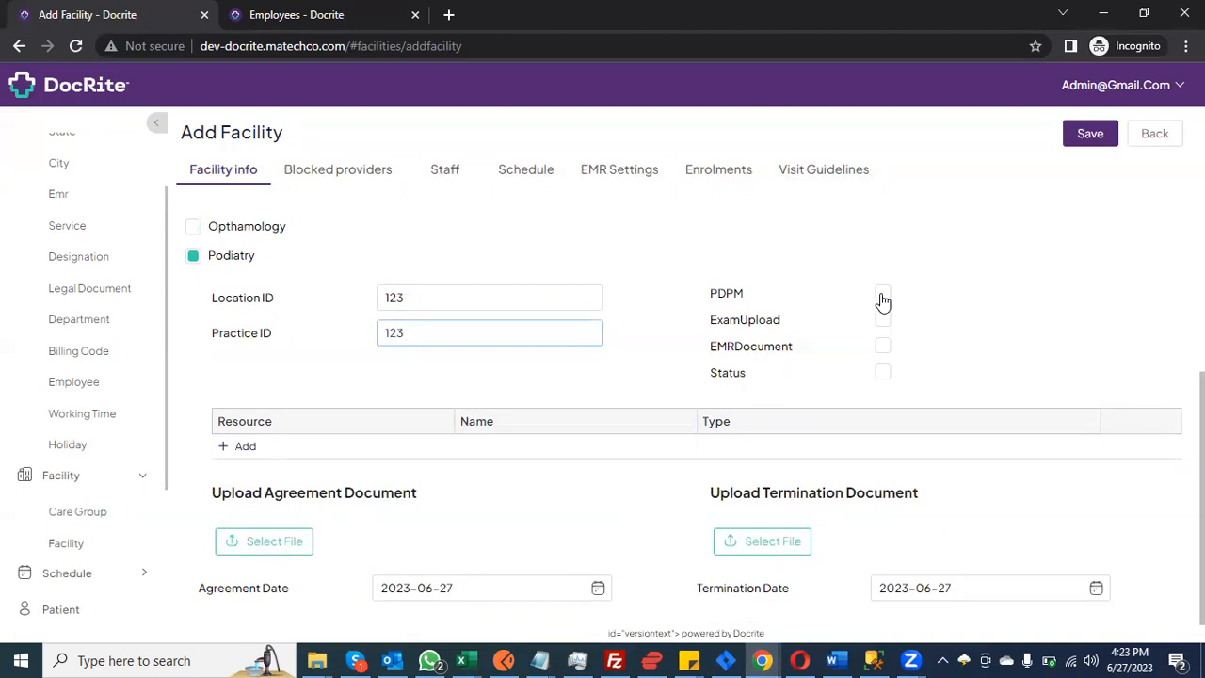
Step: Turn Podiatry Status on with PDPM off, and add a blank resource row
{"action": "left_click", "coordinate": [882, 294]}
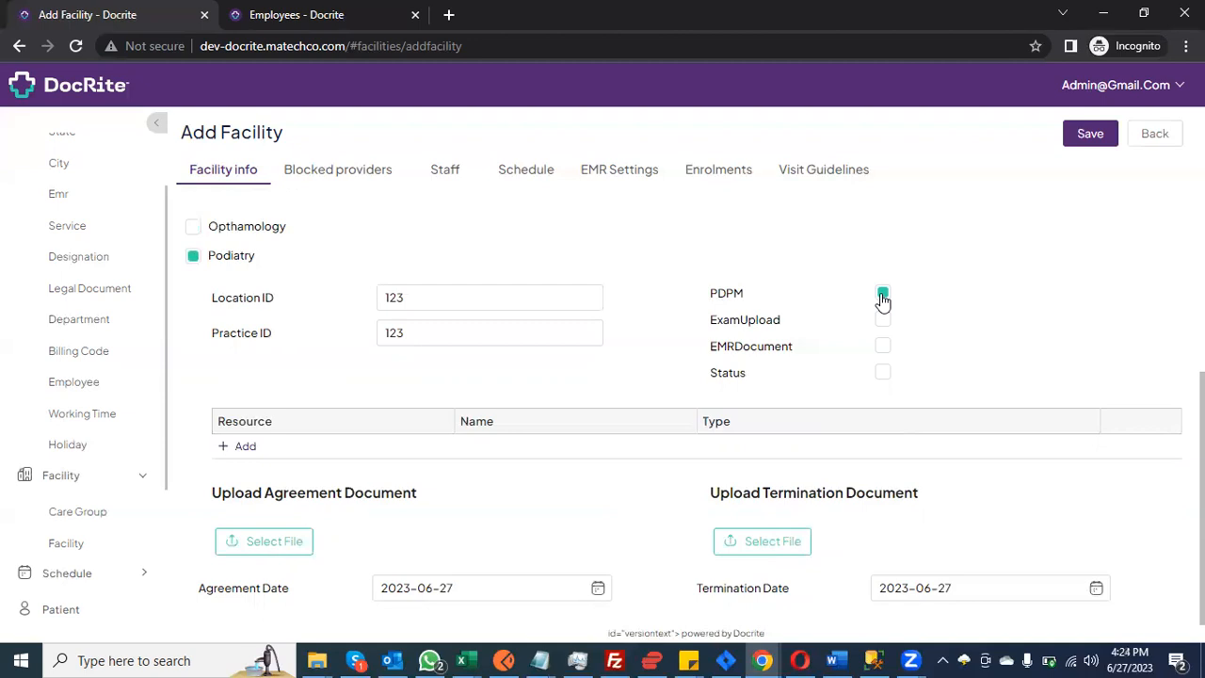
{"action": "left_click", "coordinate": [883, 295]}
{"action": "left_click", "coordinate": [883, 373]}
{"action": "left_click", "coordinate": [247, 447]}
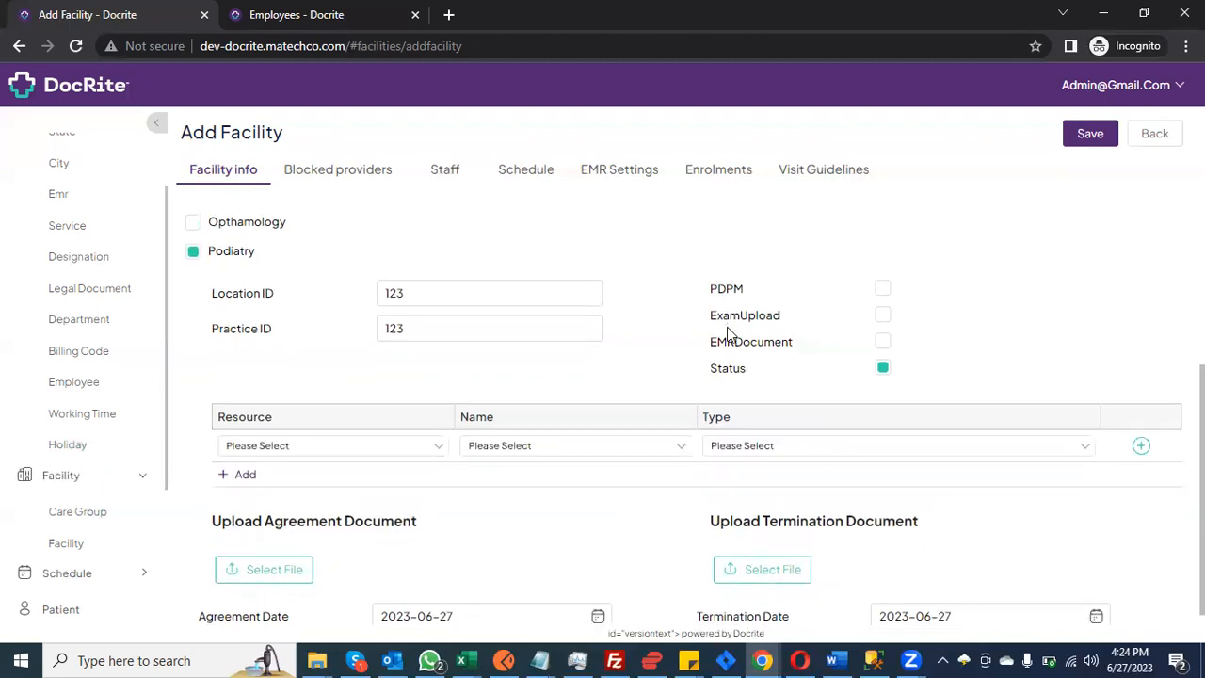
{"action": "scroll", "coordinate": [436, 388], "scroll_direction": "down", "scroll_amount": 1}
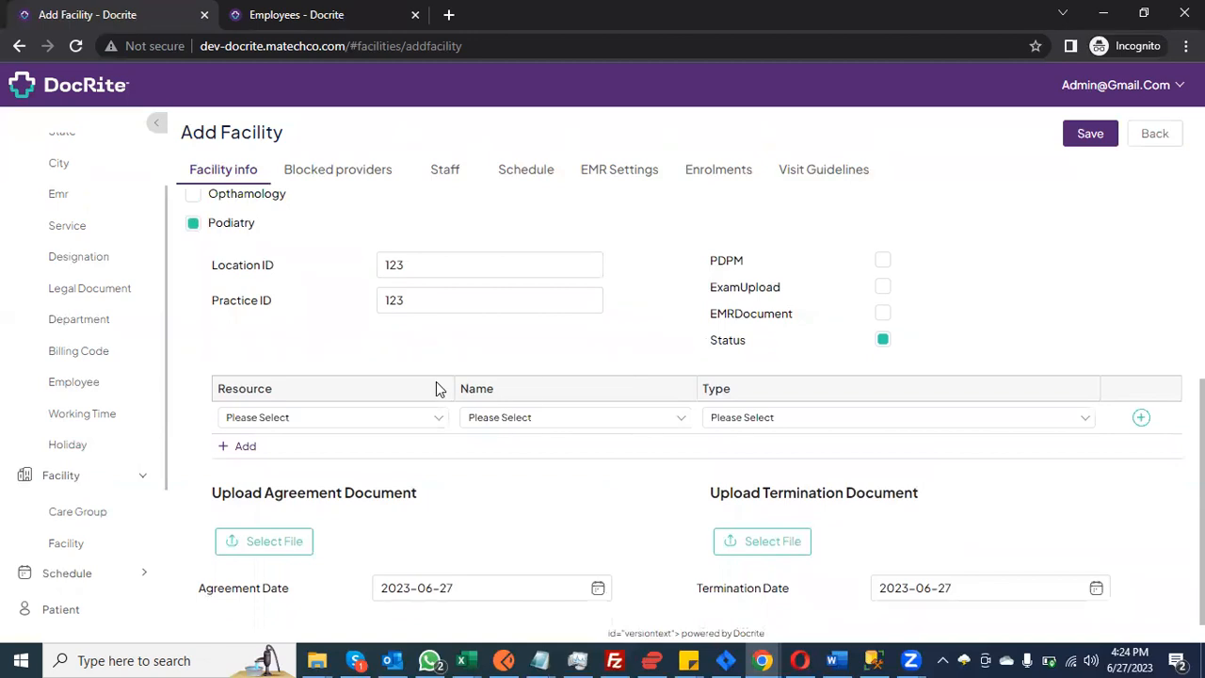
Step: Add a Podiatrist resource with the first provider as Secondary
{"action": "left_click", "coordinate": [422, 423]}
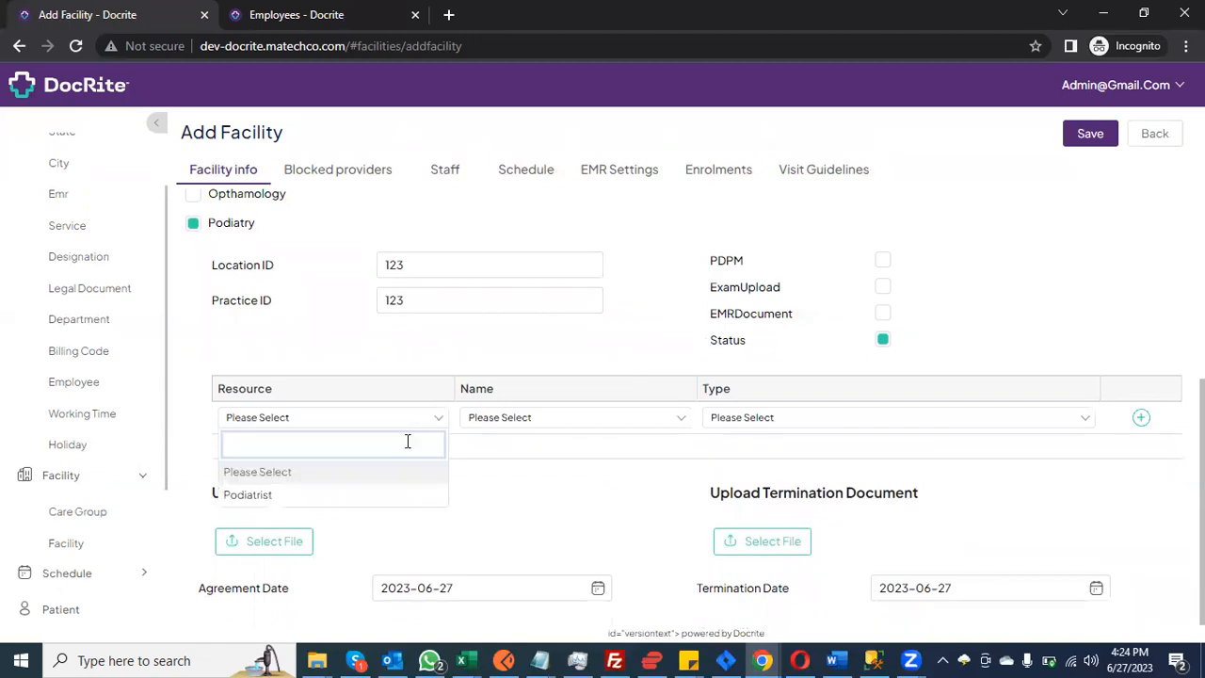
{"action": "left_click", "coordinate": [323, 495]}
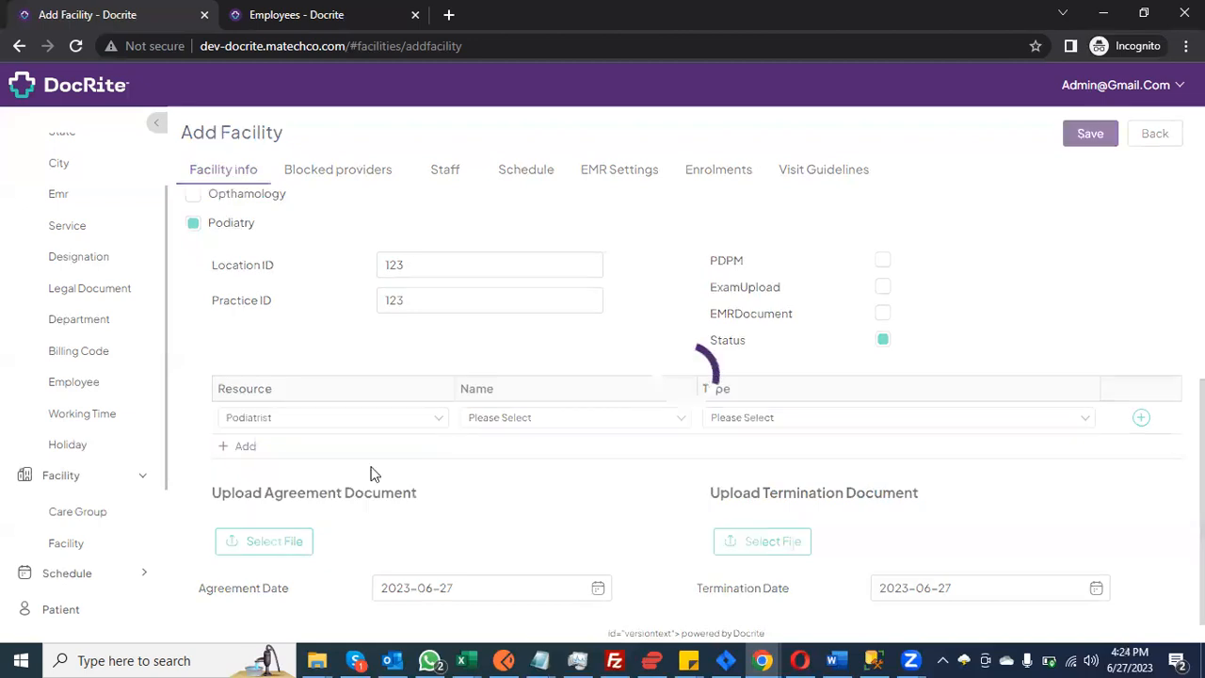
{"action": "left_click", "coordinate": [504, 425]}
{"action": "left_click", "coordinate": [506, 505]}
{"action": "left_click", "coordinate": [763, 417]}
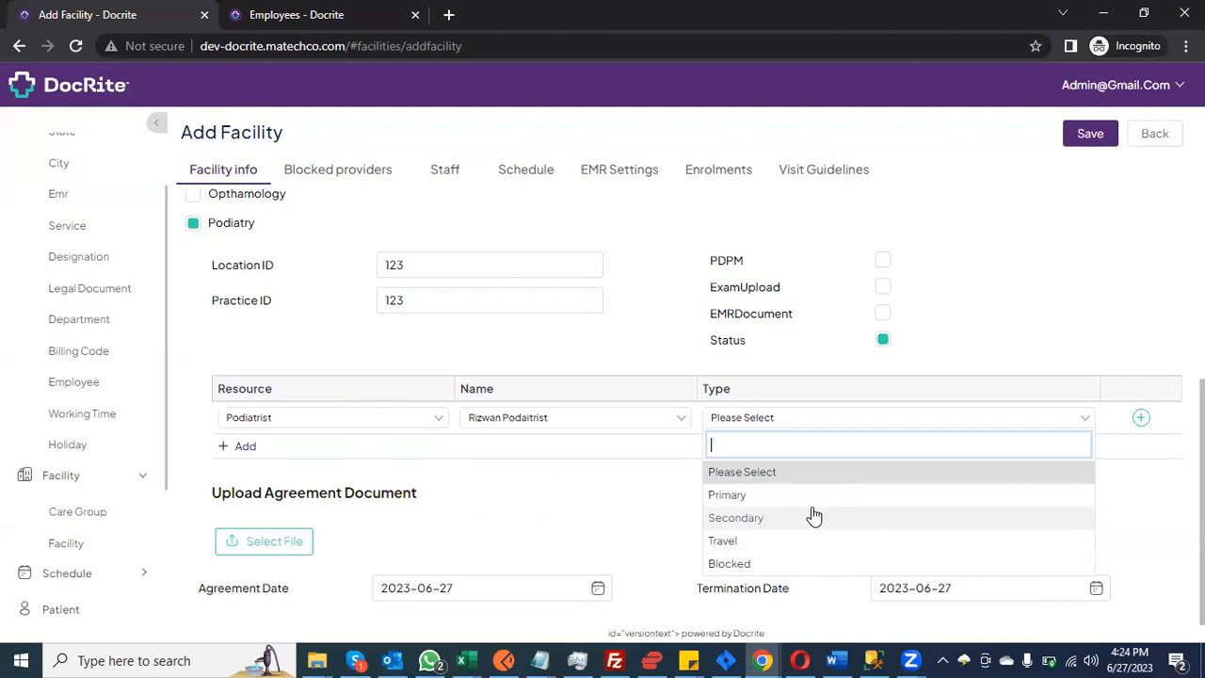
{"action": "left_click", "coordinate": [813, 516]}
{"action": "left_click", "coordinate": [1140, 418]}
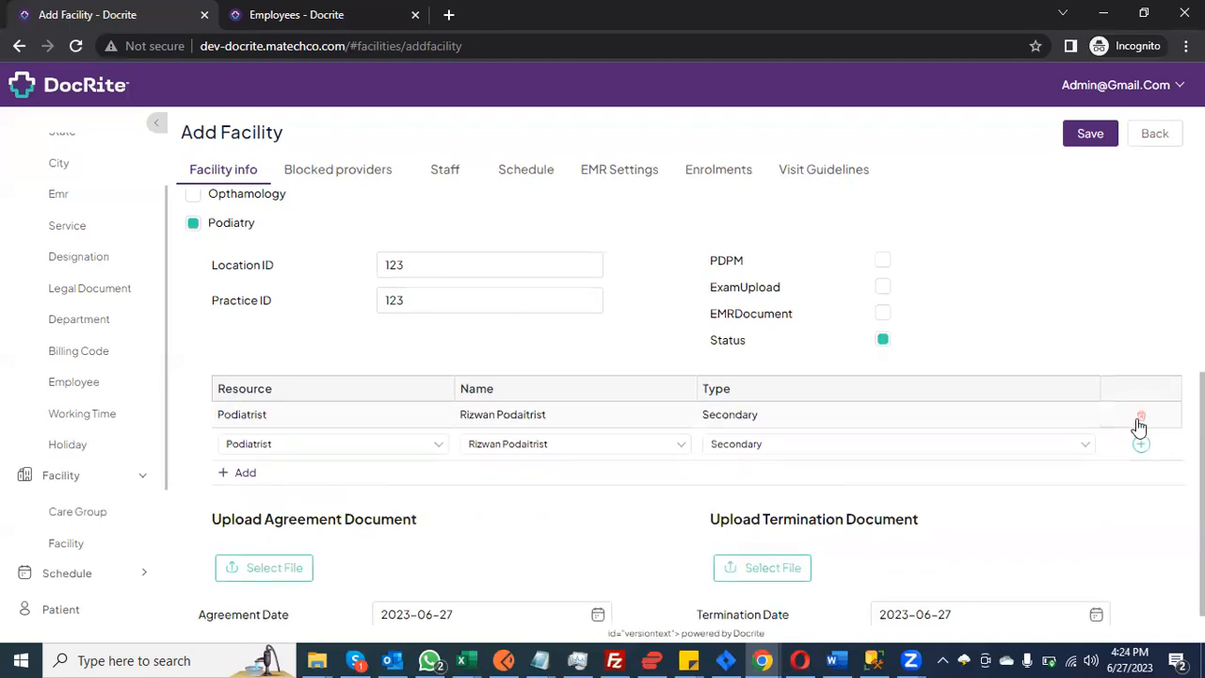
Step: Add a second Podiatrist resource with another provider as Primary
{"action": "left_click", "coordinate": [268, 444]}
{"action": "left_click", "coordinate": [269, 447]}
{"action": "left_click", "coordinate": [487, 453]}
{"action": "left_click", "coordinate": [527, 545]}
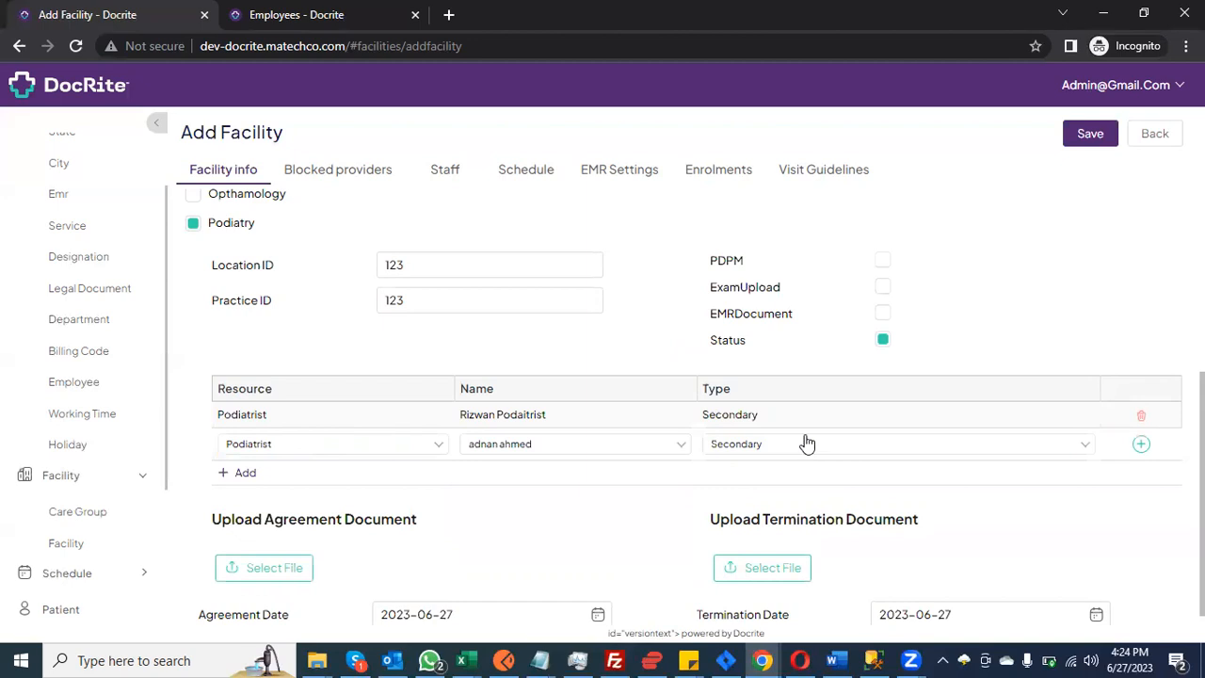
{"action": "left_click", "coordinate": [807, 443]}
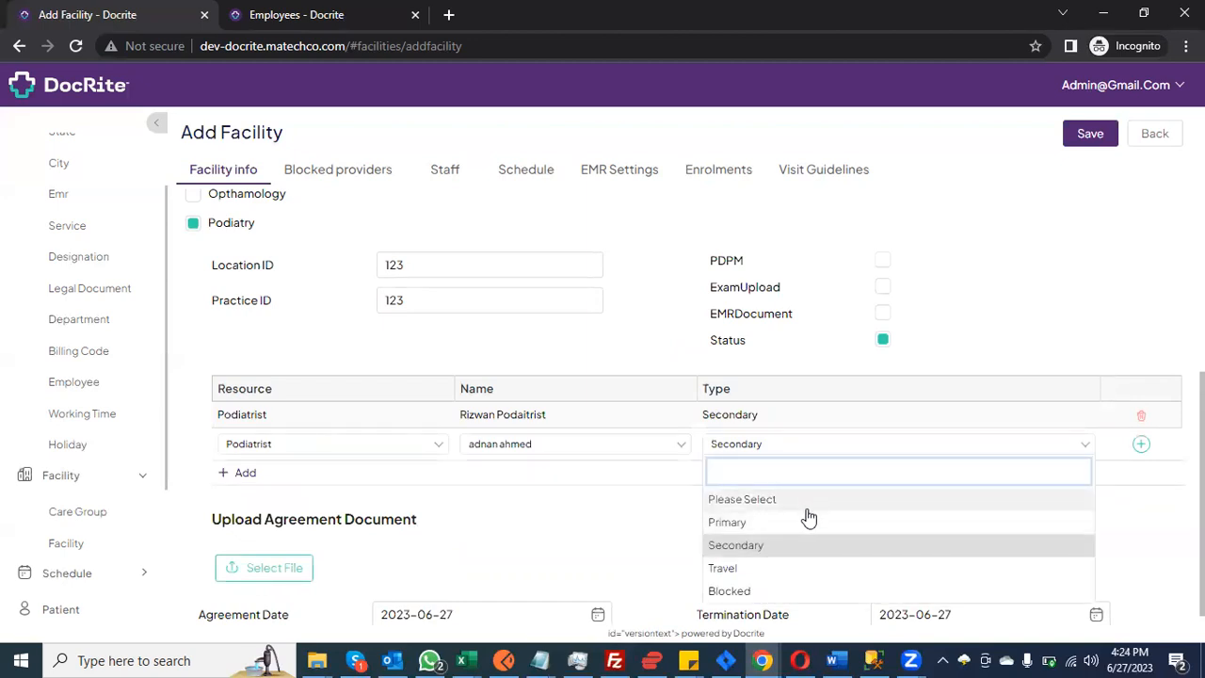
{"action": "left_click", "coordinate": [807, 518]}
{"action": "left_click", "coordinate": [1141, 445]}
{"action": "scroll", "coordinate": [602, 450], "scroll_direction": "down", "scroll_amount": 1}
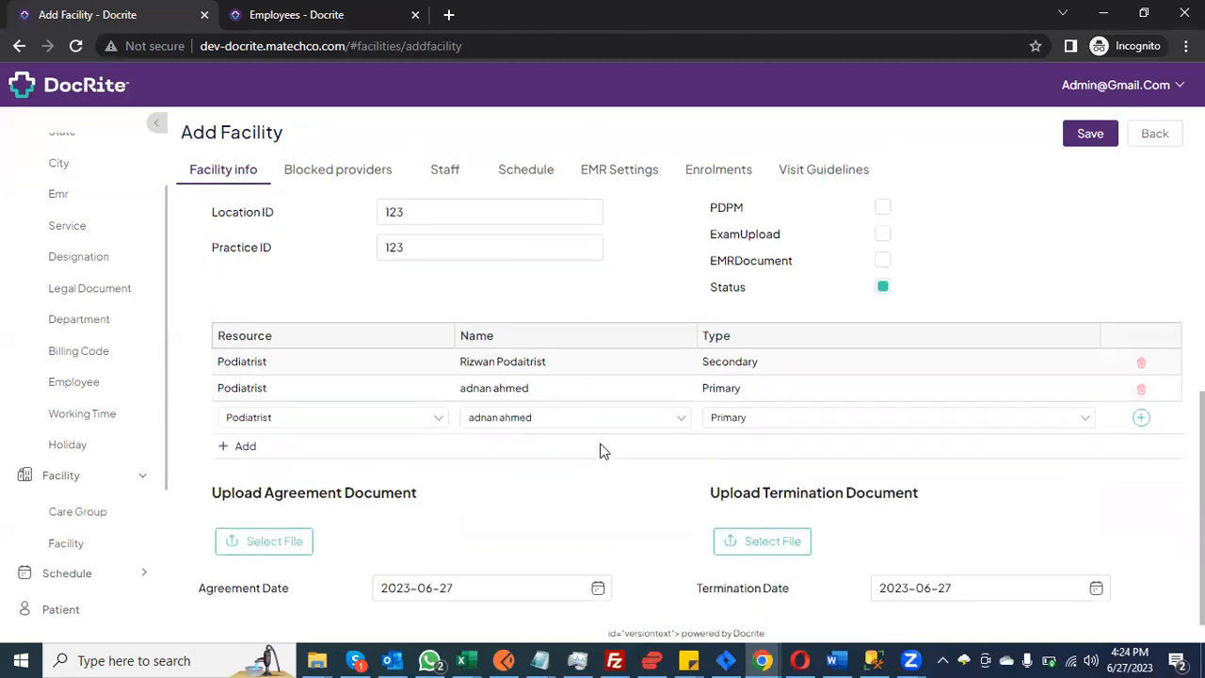
Step: Set the Agreement Date to 2023-01-01
{"action": "left_click", "coordinate": [468, 574]}
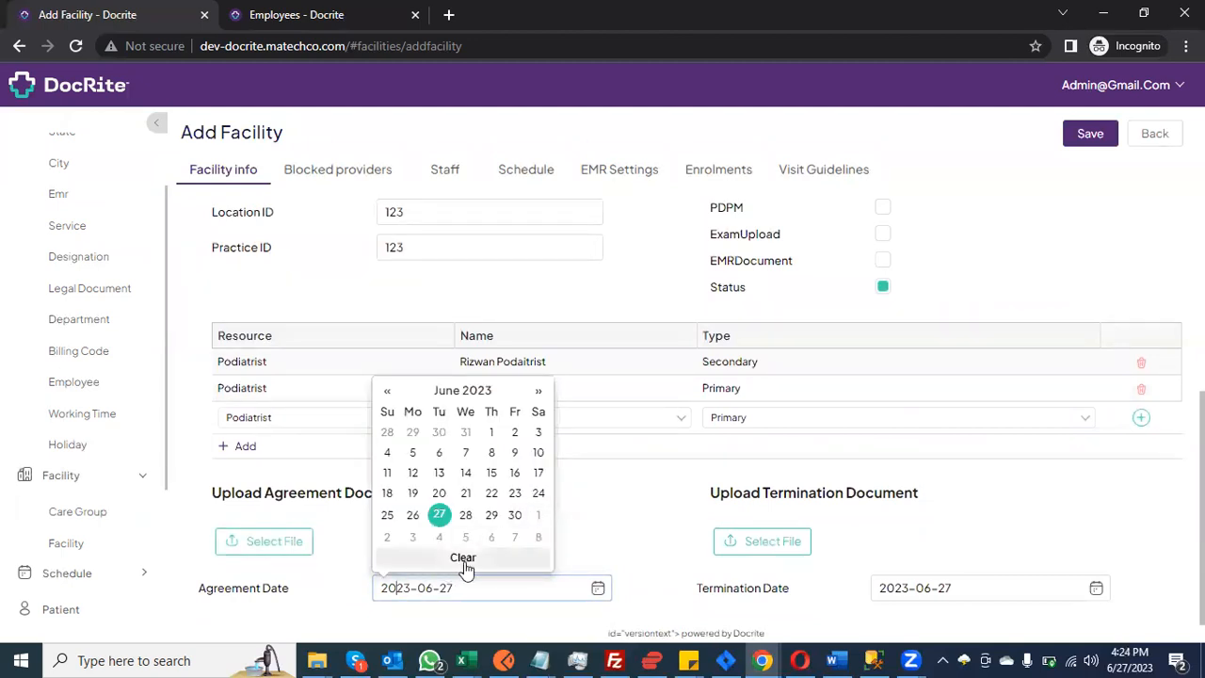
{"action": "key", "text": "Tab"}
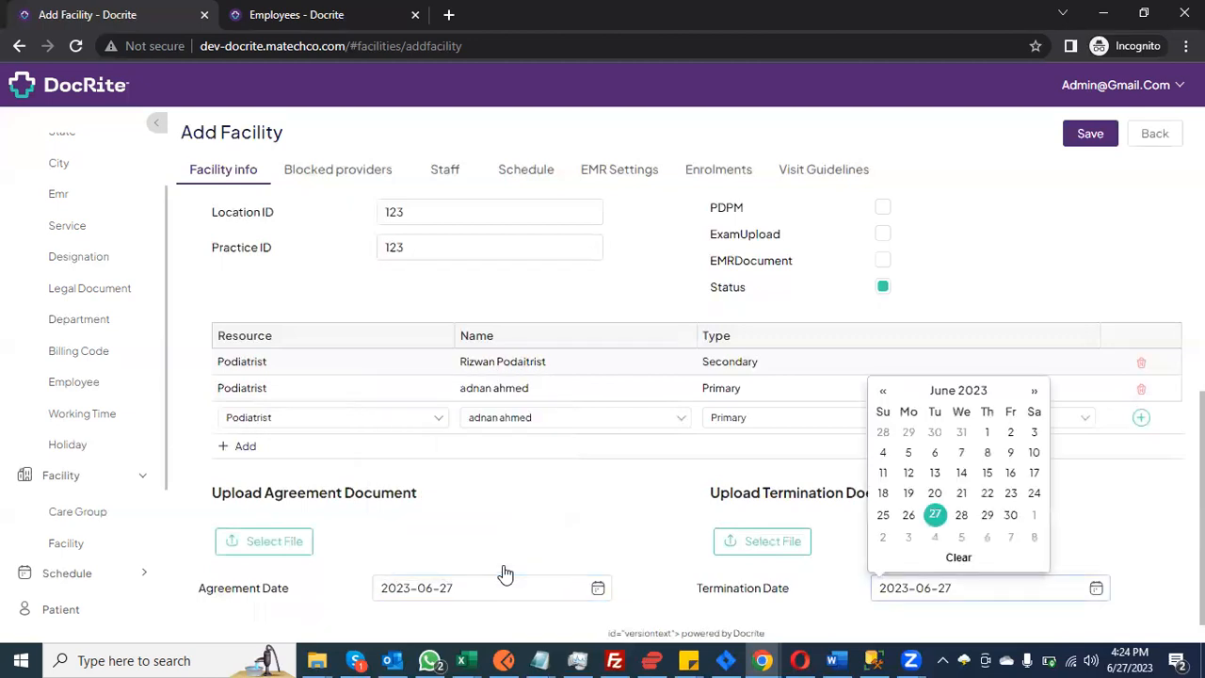
{"action": "left_click", "coordinate": [506, 576]}
{"action": "left_click", "coordinate": [458, 392]}
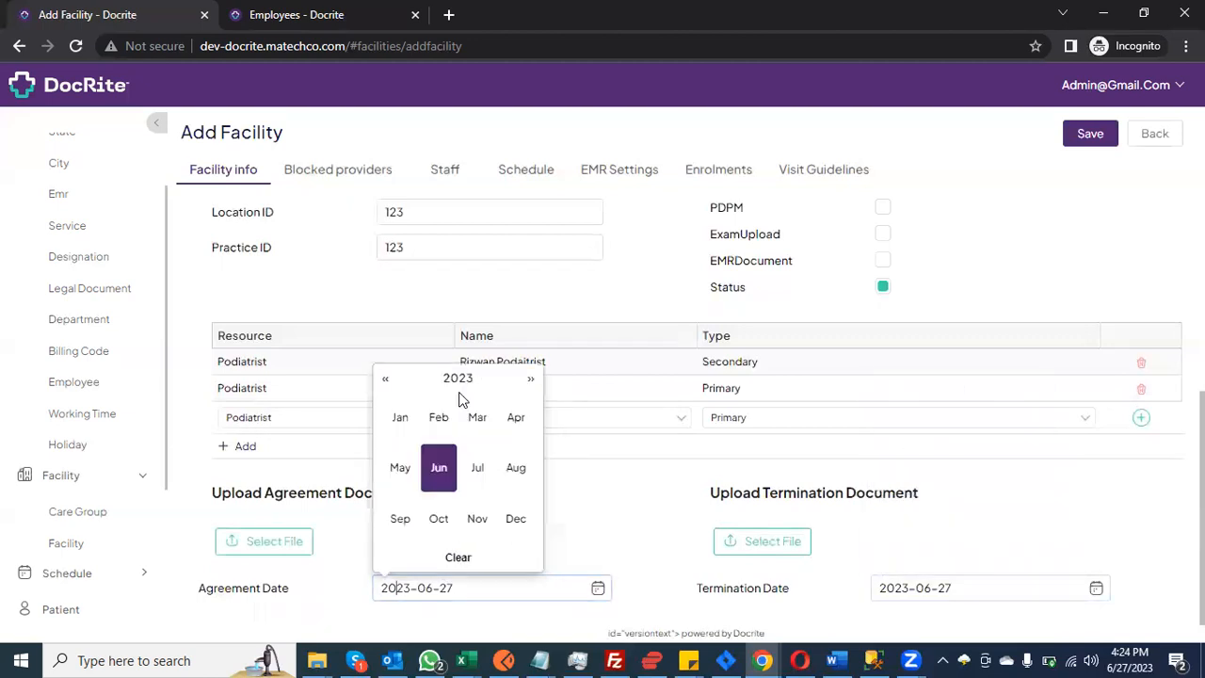
{"action": "left_click", "coordinate": [399, 419]}
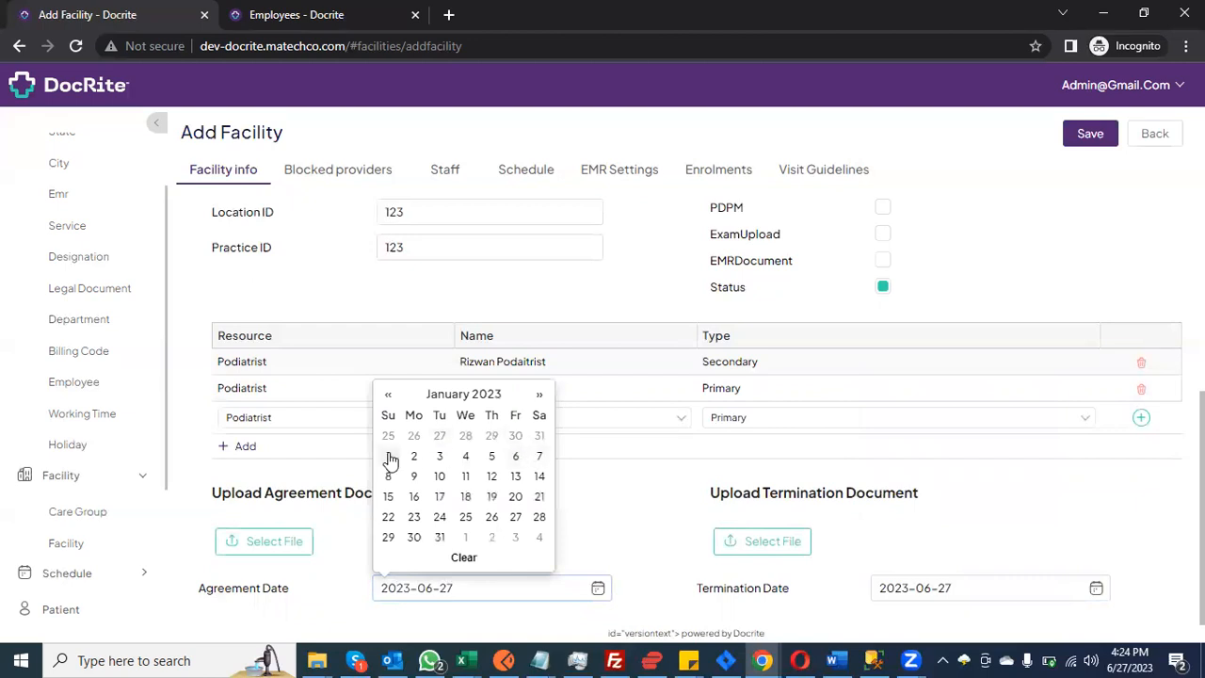
{"action": "left_click", "coordinate": [389, 459]}
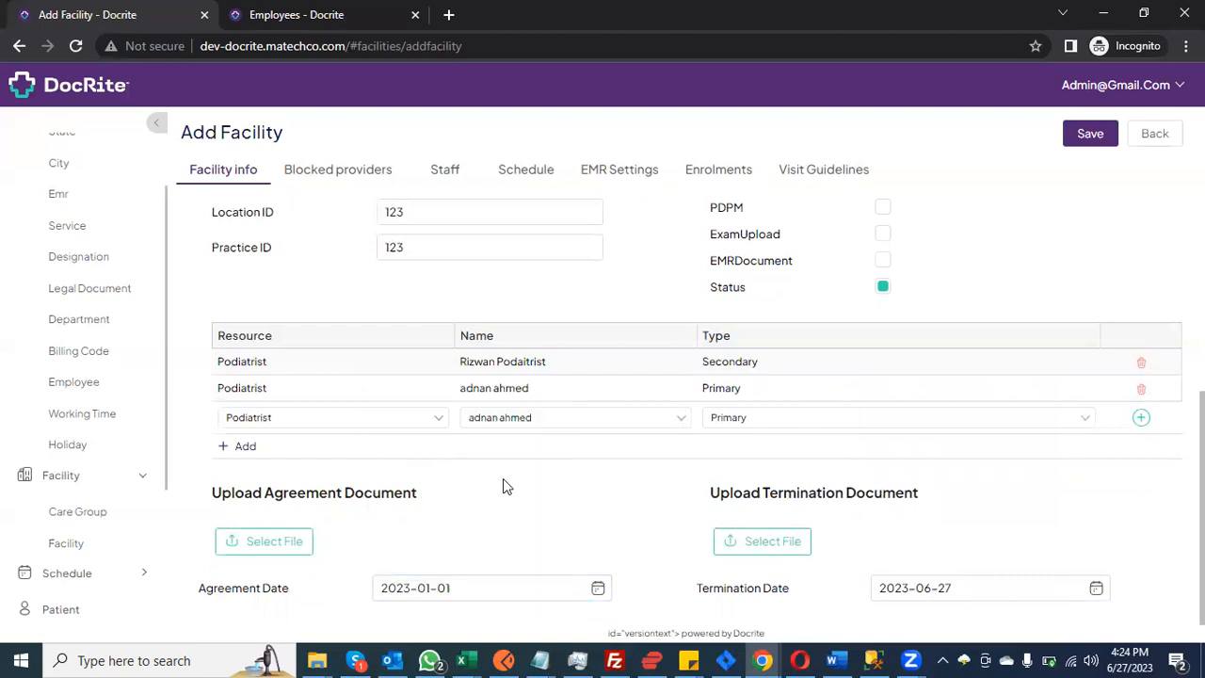
Step: Set the Termination Date to 2023-12-31
{"action": "left_click", "coordinate": [1006, 576]}
{"action": "left_click", "coordinate": [958, 391]}
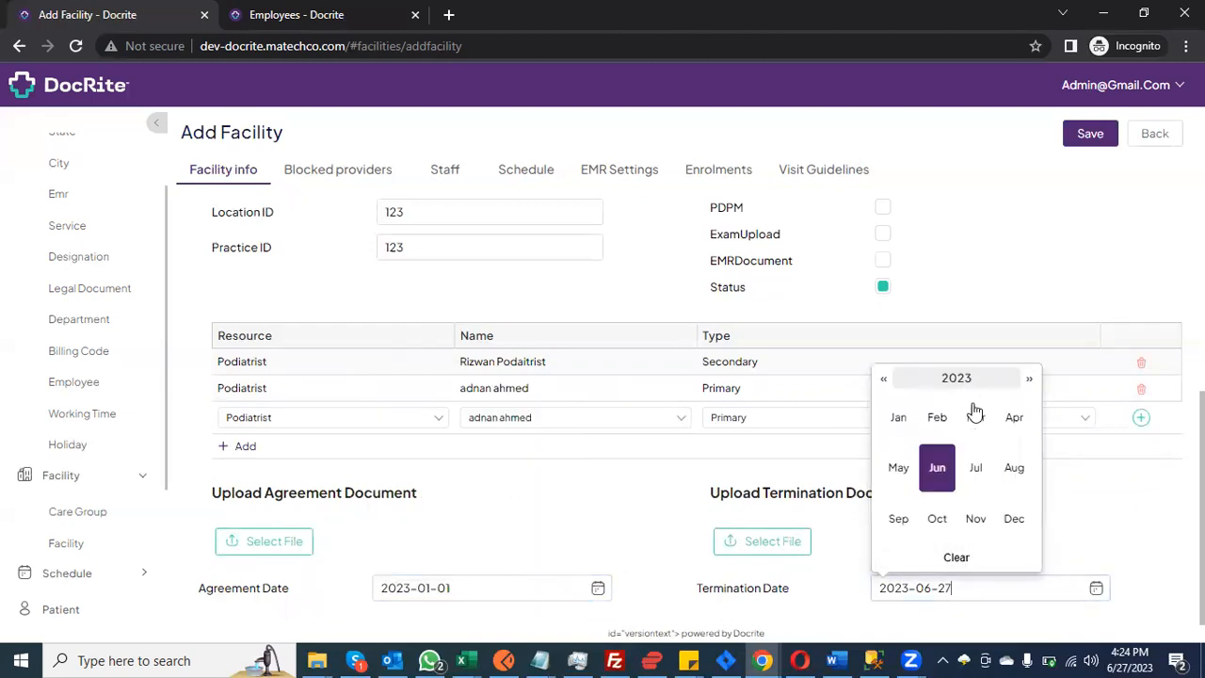
{"action": "left_click", "coordinate": [1012, 520]}
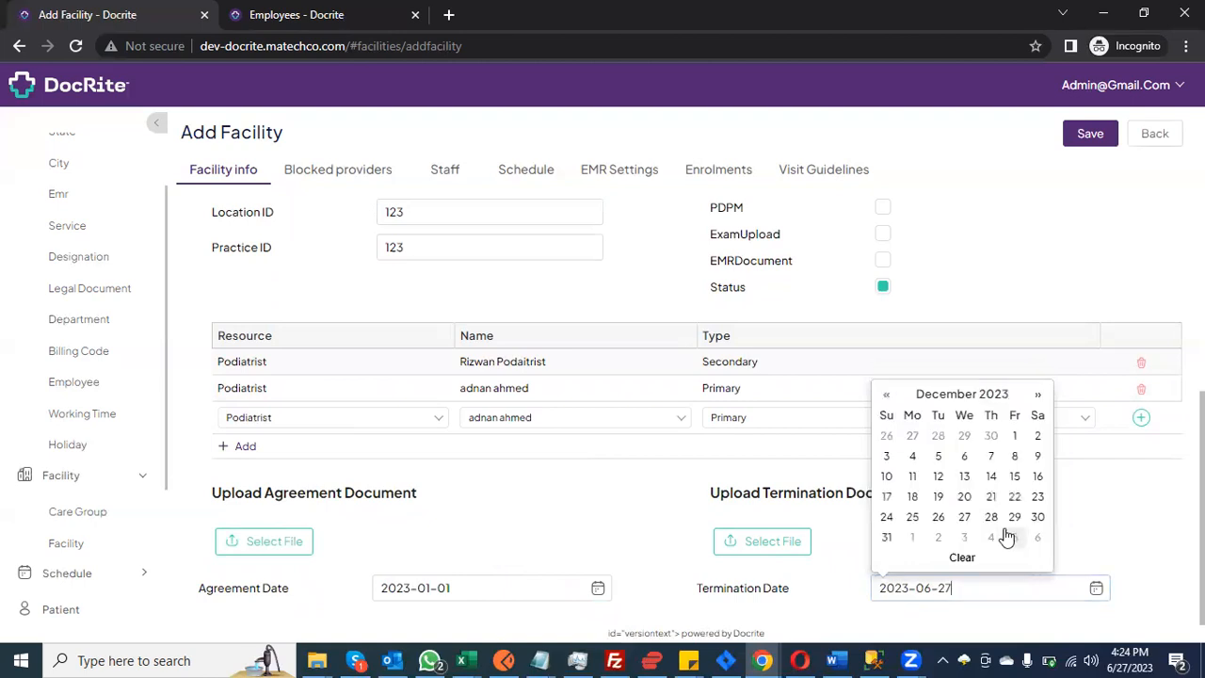
{"action": "left_click", "coordinate": [886, 538]}
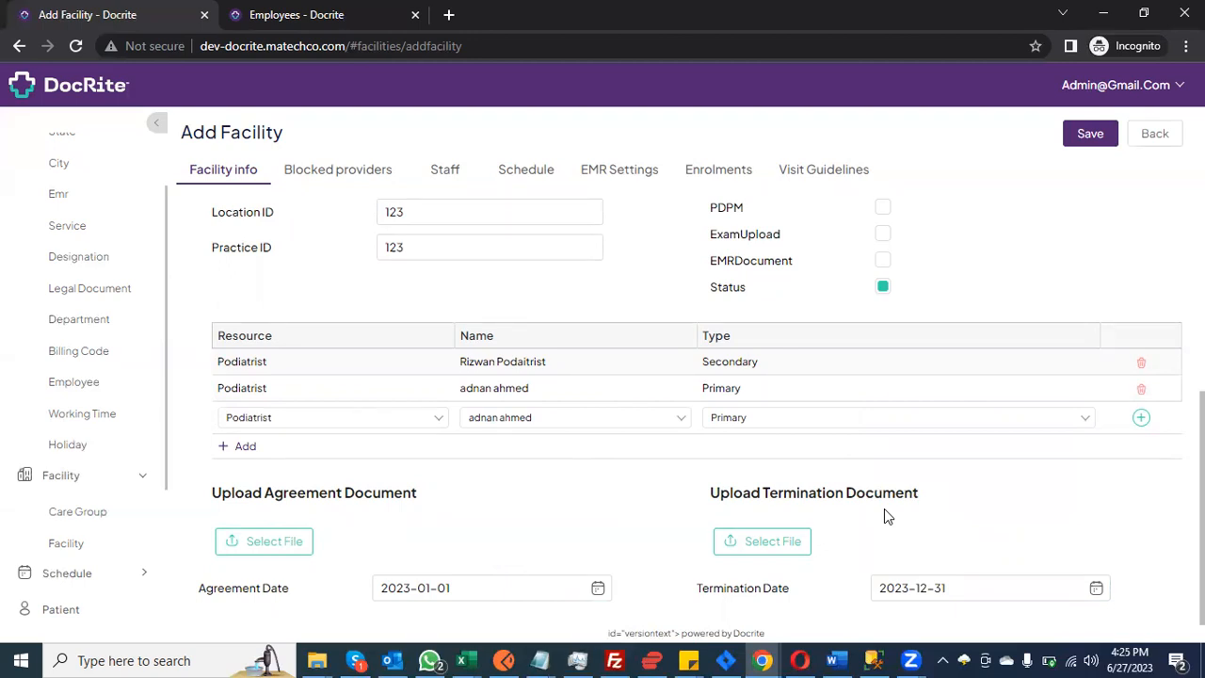
{"action": "scroll", "coordinate": [884, 516], "scroll_direction": "up", "scroll_amount": 10}
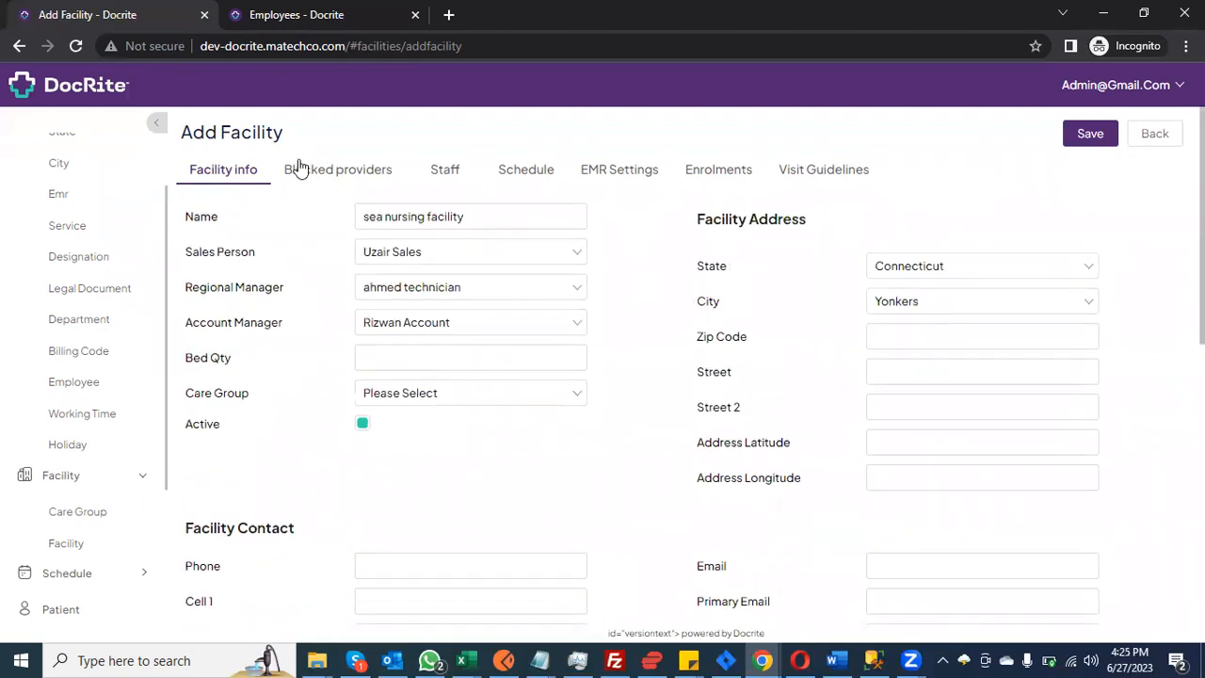
Step: Add a blocked-provider entry with type Podiatry
{"action": "left_click", "coordinate": [330, 172]}
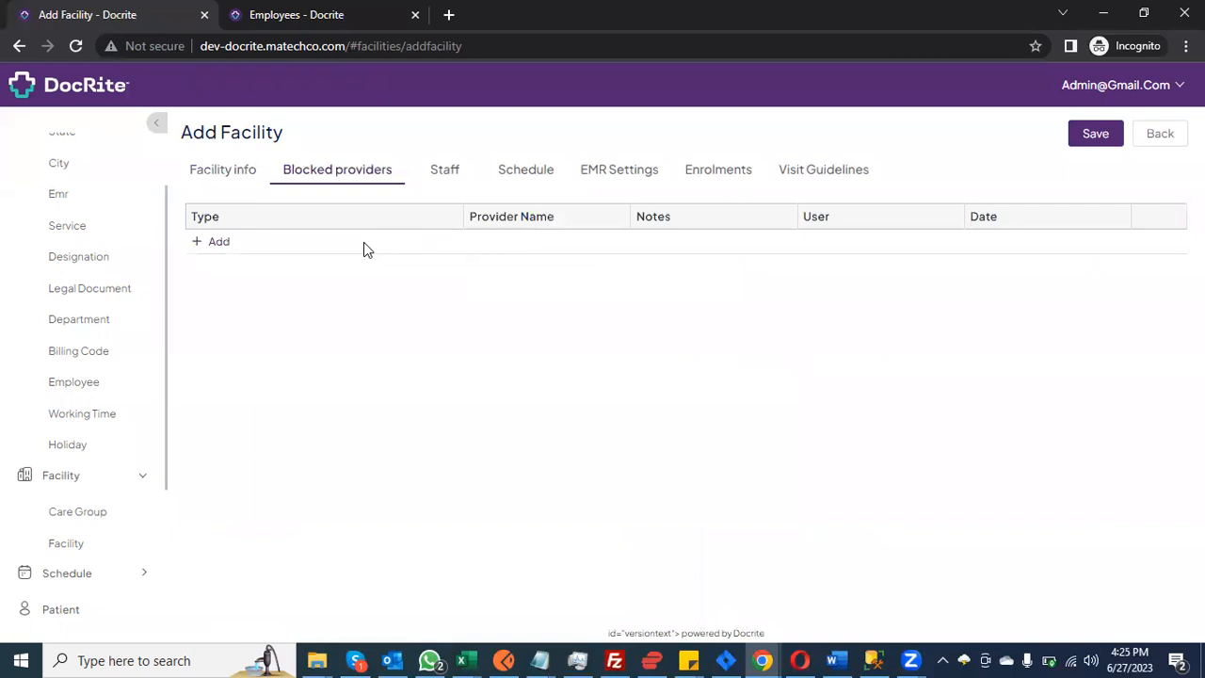
{"action": "left_click", "coordinate": [215, 246]}
{"action": "left_click", "coordinate": [239, 250]}
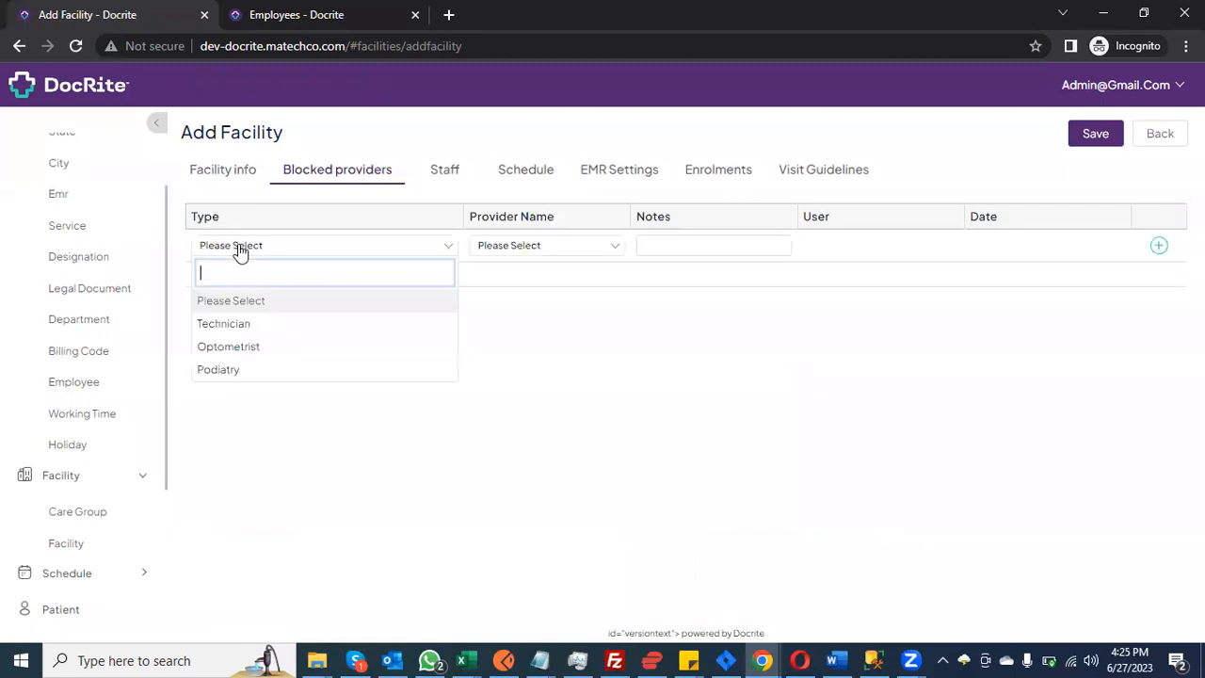
{"action": "left_click", "coordinate": [304, 368]}
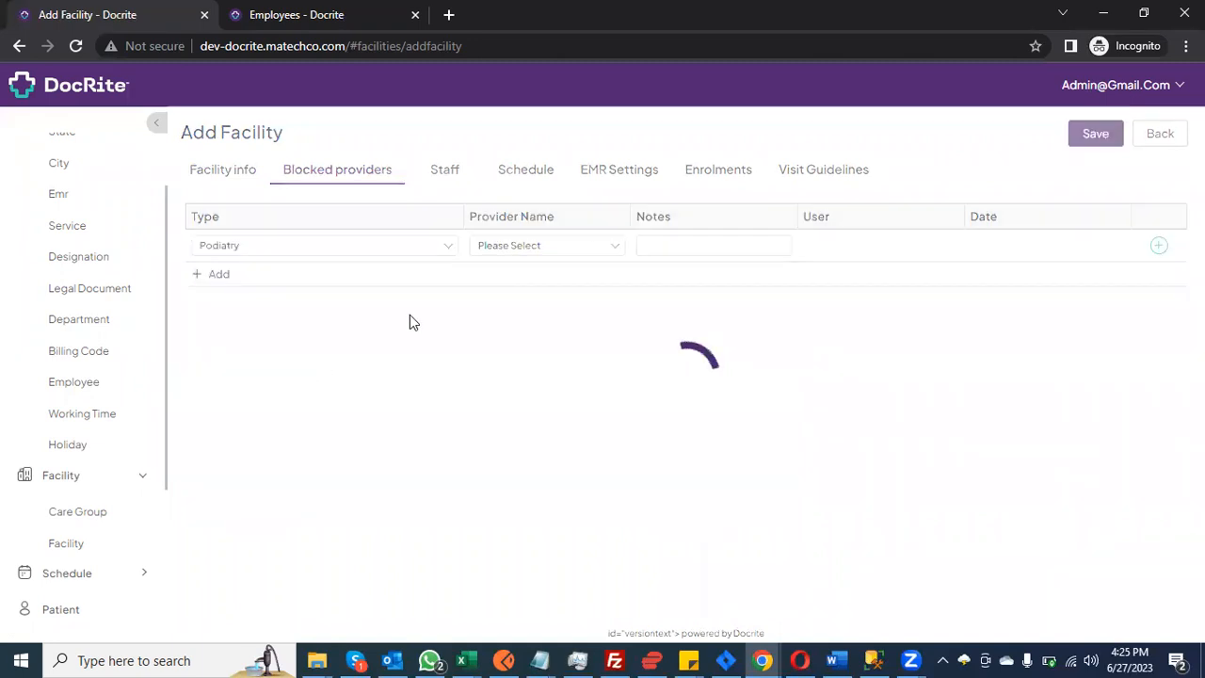
{"action": "left_click", "coordinate": [523, 248]}
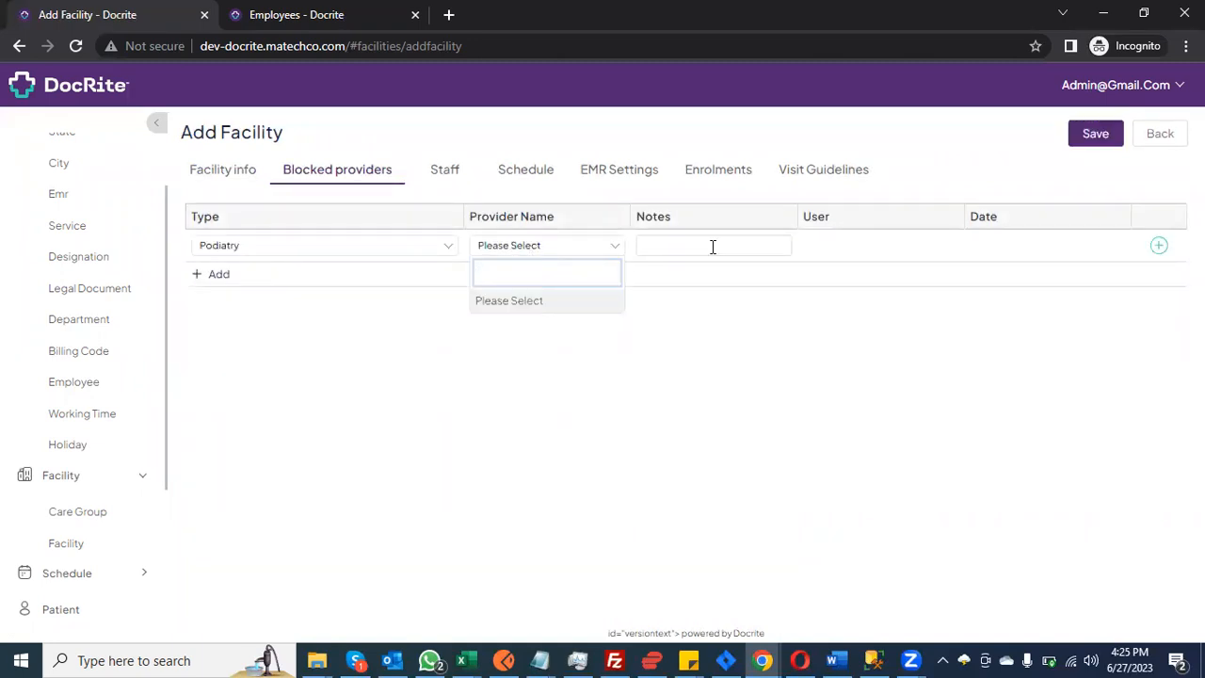
{"action": "left_click", "coordinate": [411, 247]}
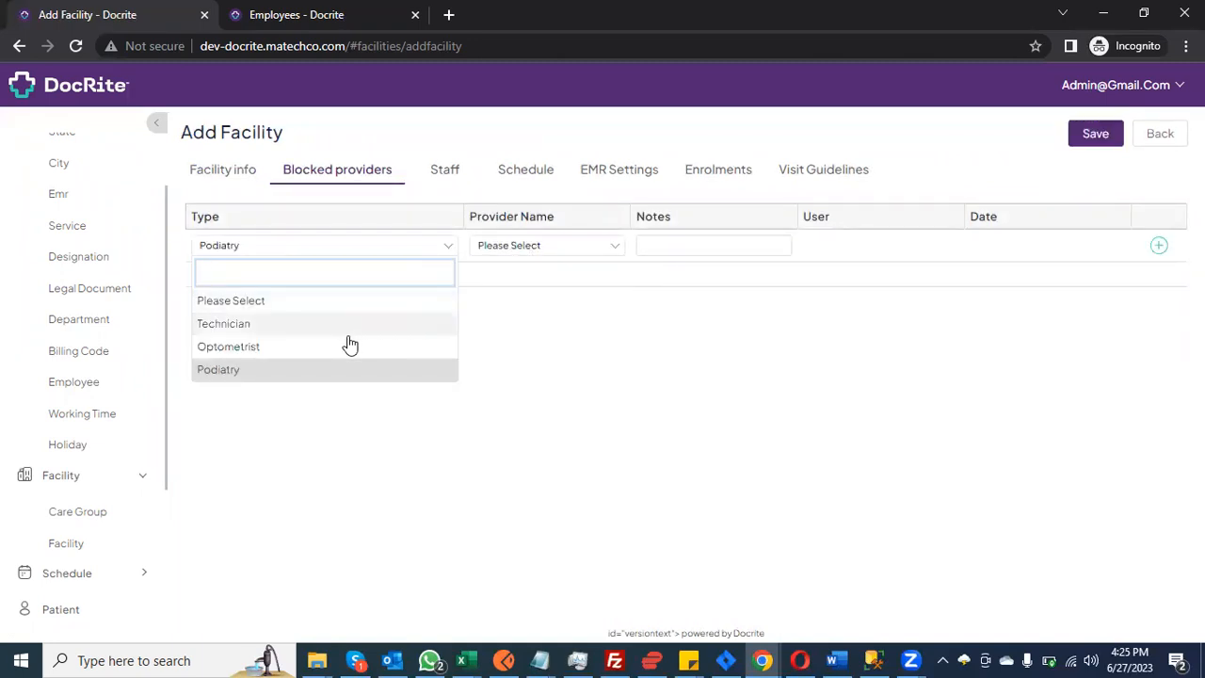
{"action": "left_click", "coordinate": [549, 341]}
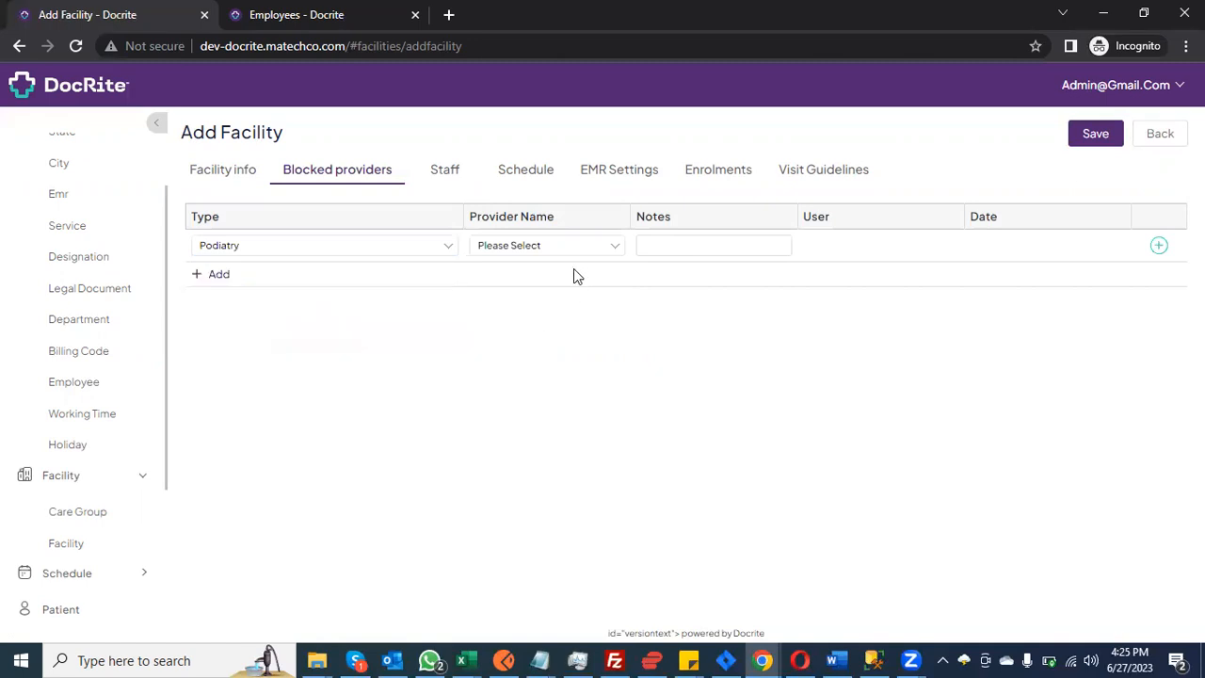
Step: Add a new empty row in the facility's Staff list
{"action": "left_click", "coordinate": [461, 179]}
{"action": "left_click", "coordinate": [218, 243]}
{"action": "left_click", "coordinate": [242, 247]}
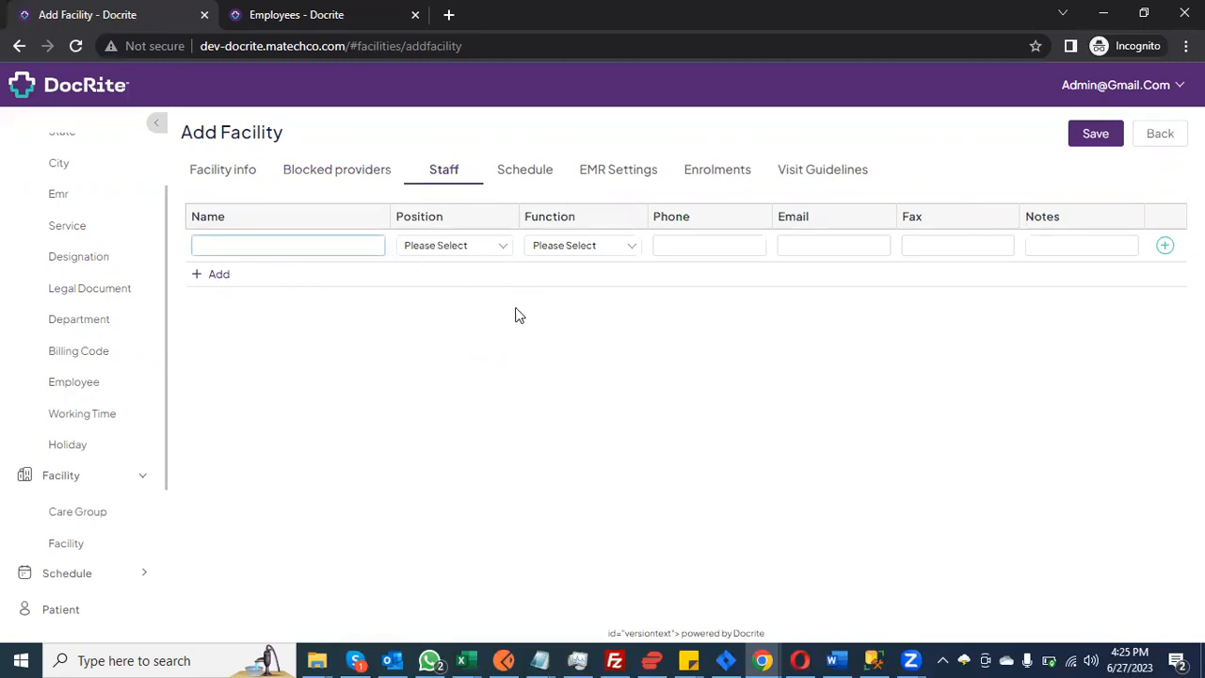
Step: Give the staff member the name Test, position test and function Test
{"action": "type", "text": "Test"}
{"action": "left_click", "coordinate": [471, 248]}
{"action": "left_click", "coordinate": [443, 323]}
{"action": "left_click", "coordinate": [576, 247]}
{"action": "left_click", "coordinate": [574, 322]}
Step: Enter staff phone 123123 and clear the mistyped email
{"action": "left_click", "coordinate": [679, 246]}
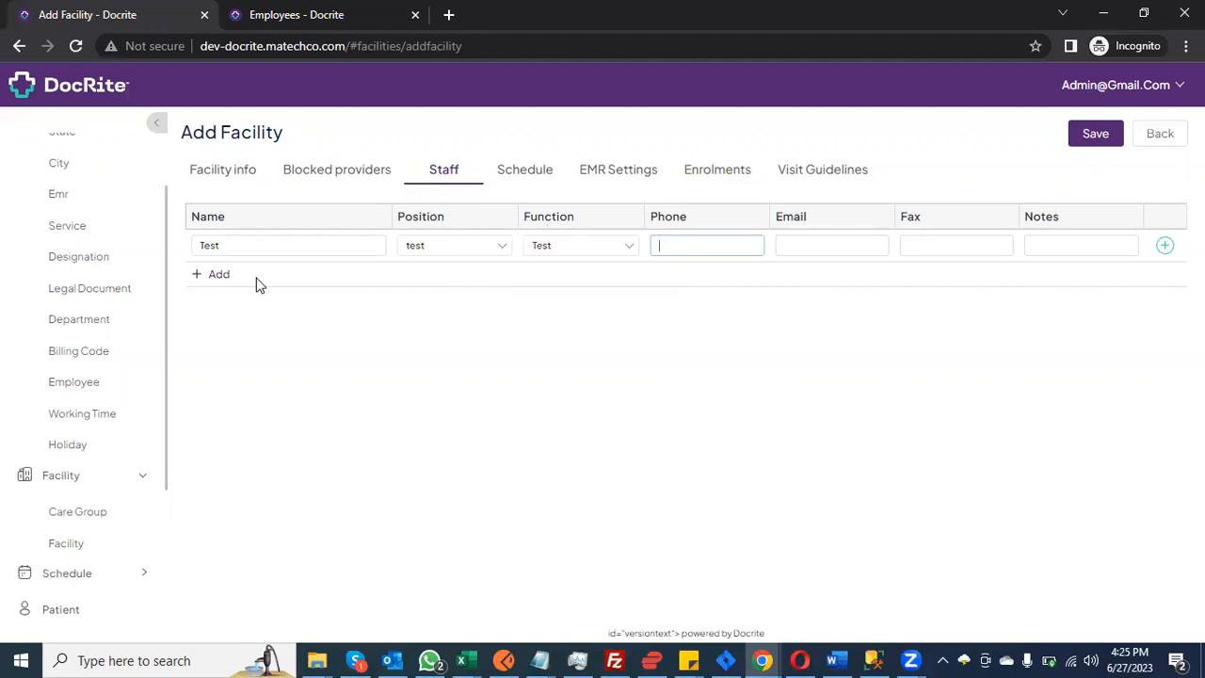
{"action": "scroll", "coordinate": [54, 345], "scroll_direction": "up", "scroll_amount": 2}
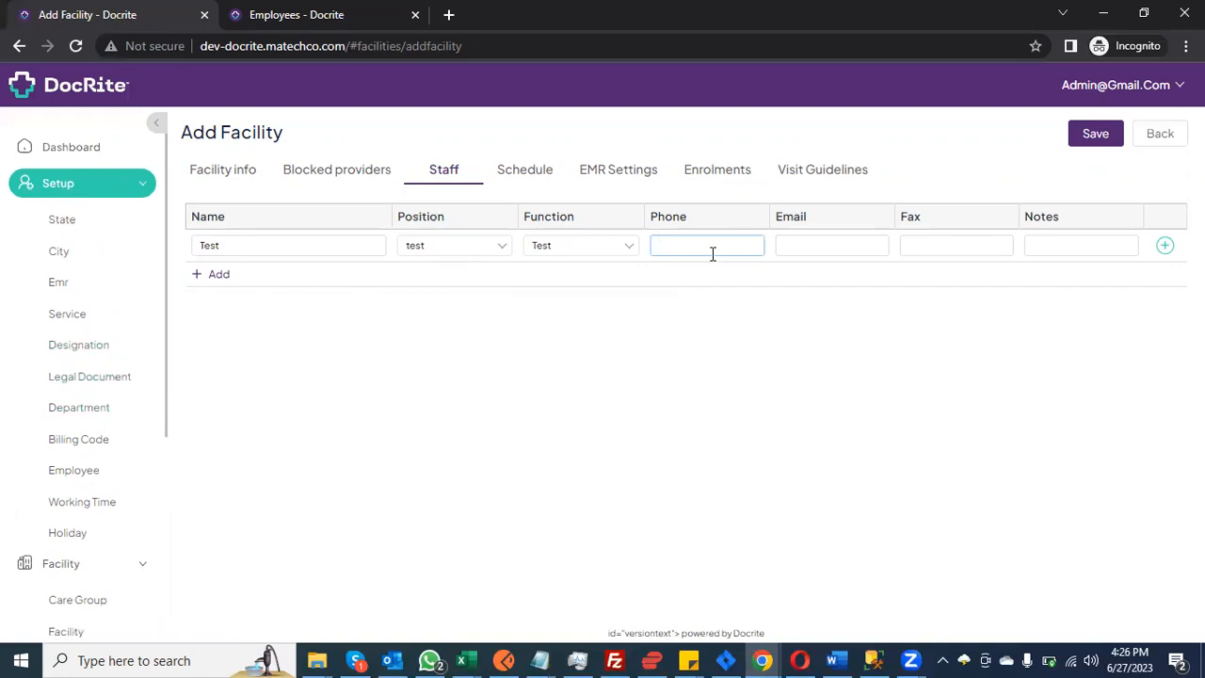
{"action": "type", "text": "123123"}
{"action": "left_click", "coordinate": [819, 247]}
{"action": "type", "text": "12313"}
{"action": "key", "text": "ctrl+a"}
{"action": "key", "text": "BackSpace"}
Step: Review the facility's Schedule tab, then bring up its still-empty EMR settings
{"action": "left_click", "coordinate": [532, 179]}
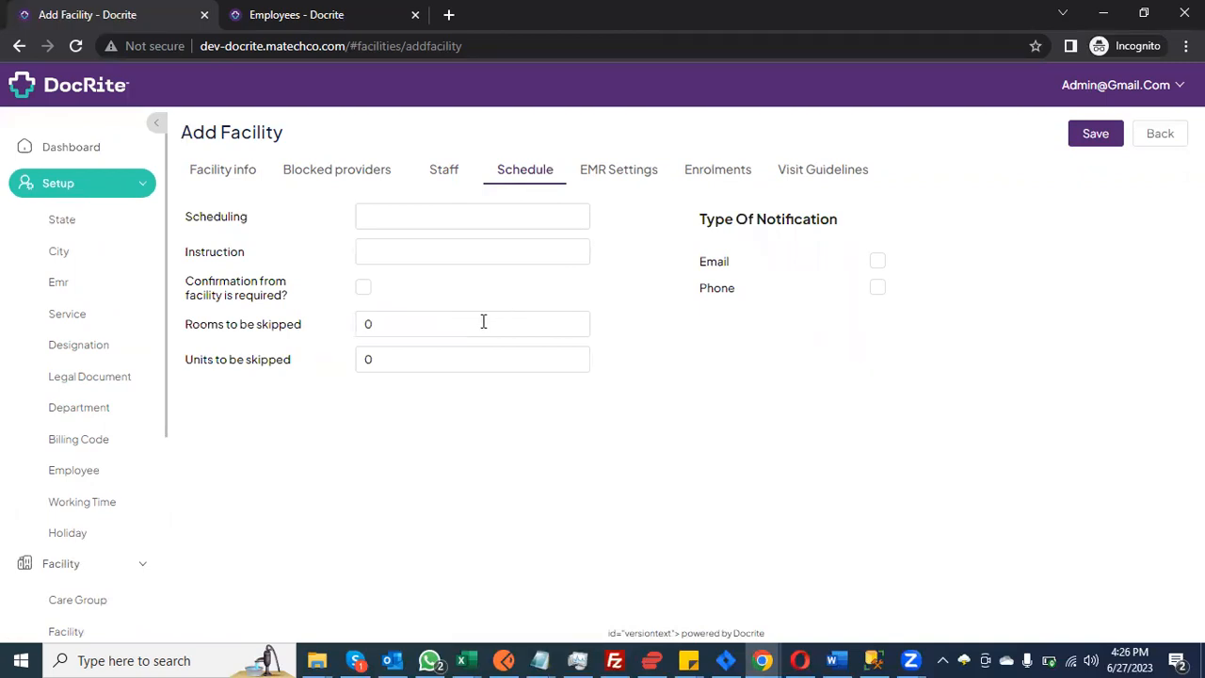
{"action": "left_click", "coordinate": [626, 174]}
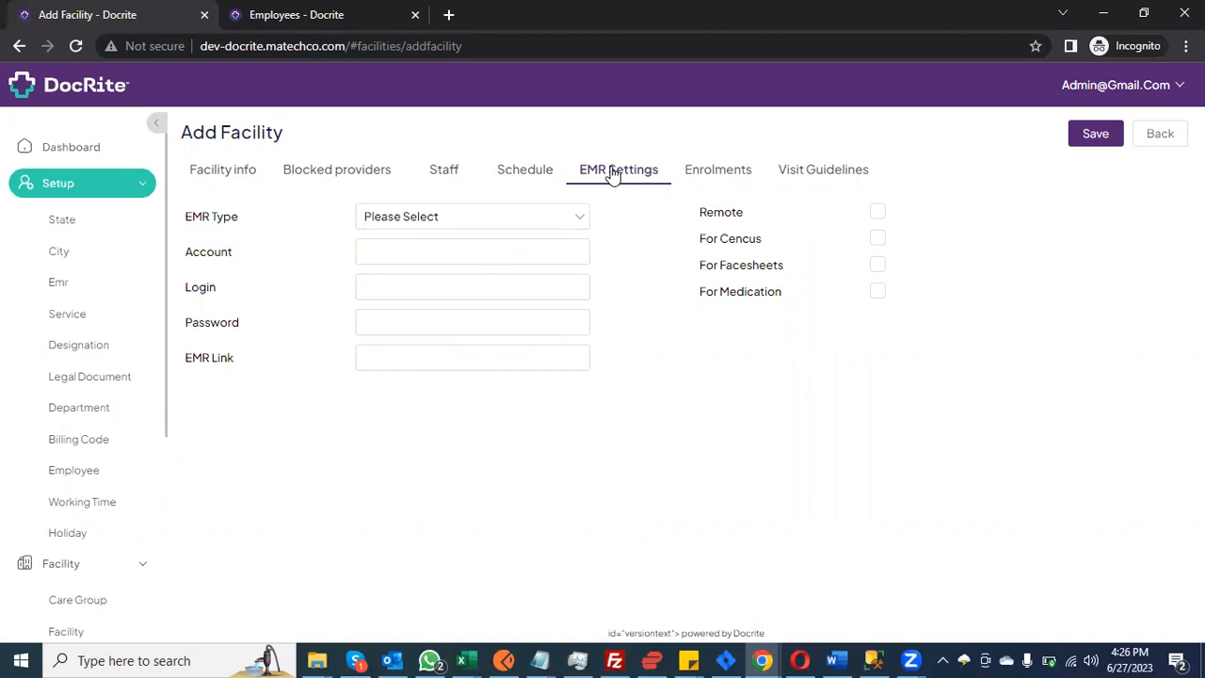
Step: Set the facility's EMR type to PCC and select the Account field
{"action": "left_click", "coordinate": [522, 225]}
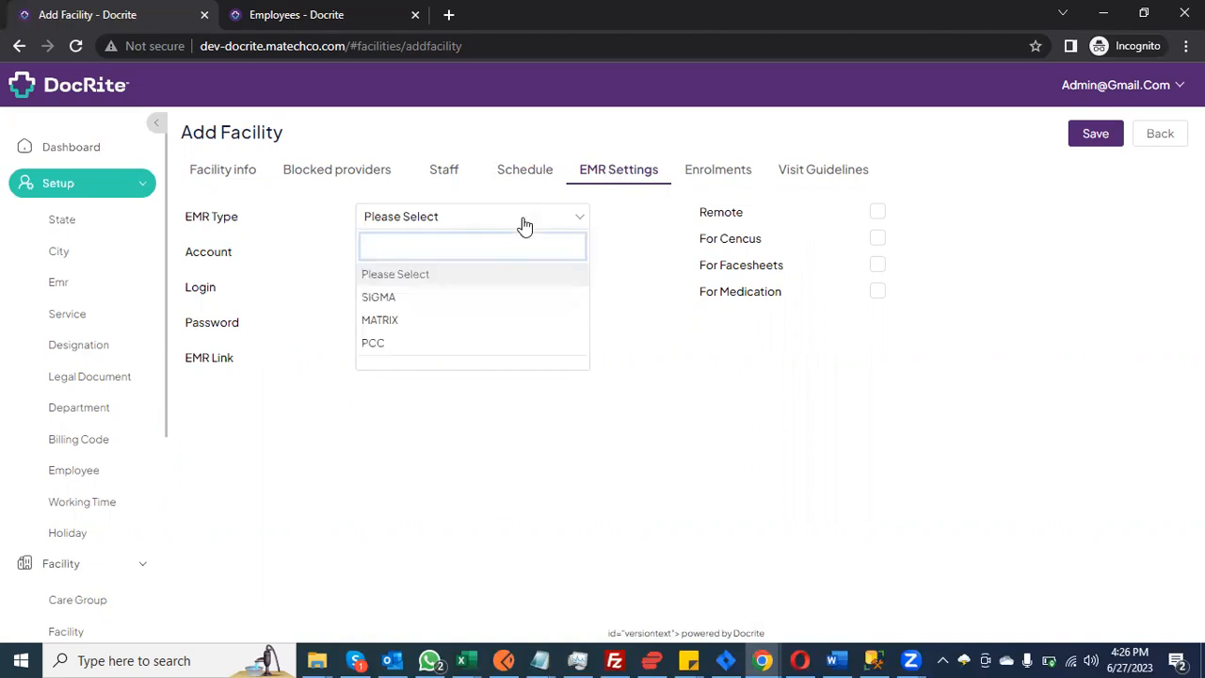
{"action": "left_click", "coordinate": [497, 347]}
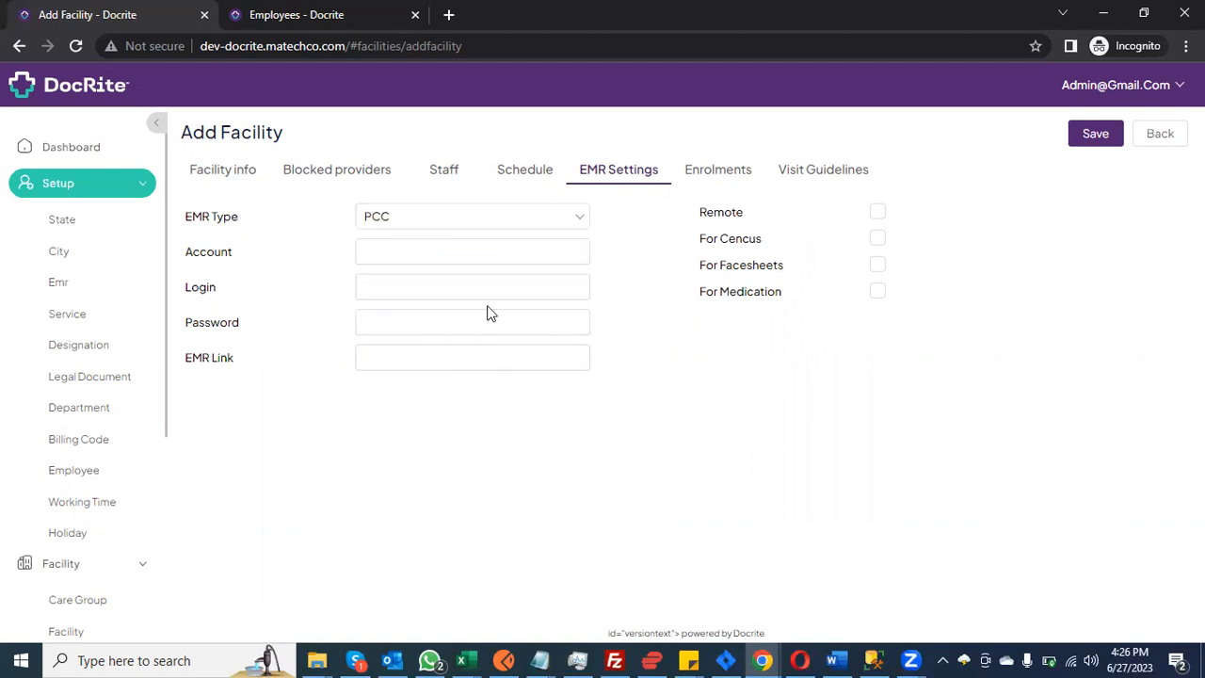
{"action": "left_click", "coordinate": [397, 248]}
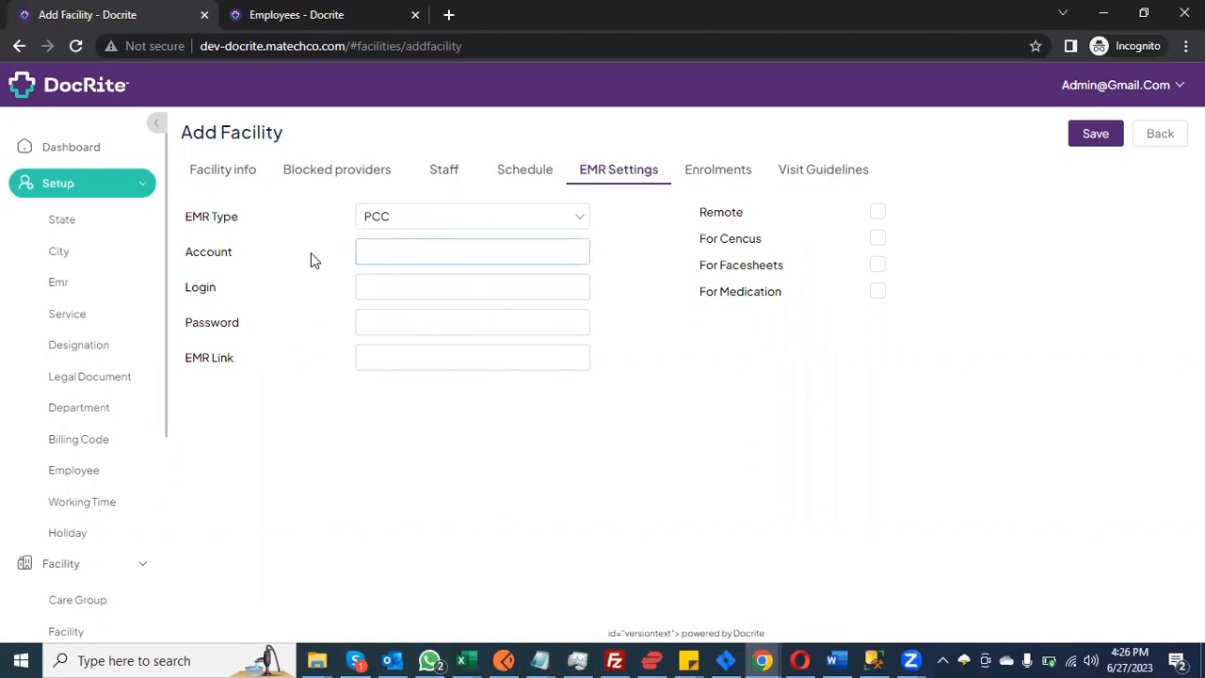
Step: Click back and forth between the empty EMR Login and Password fields, then open Enrolments
{"action": "left_click", "coordinate": [402, 292]}
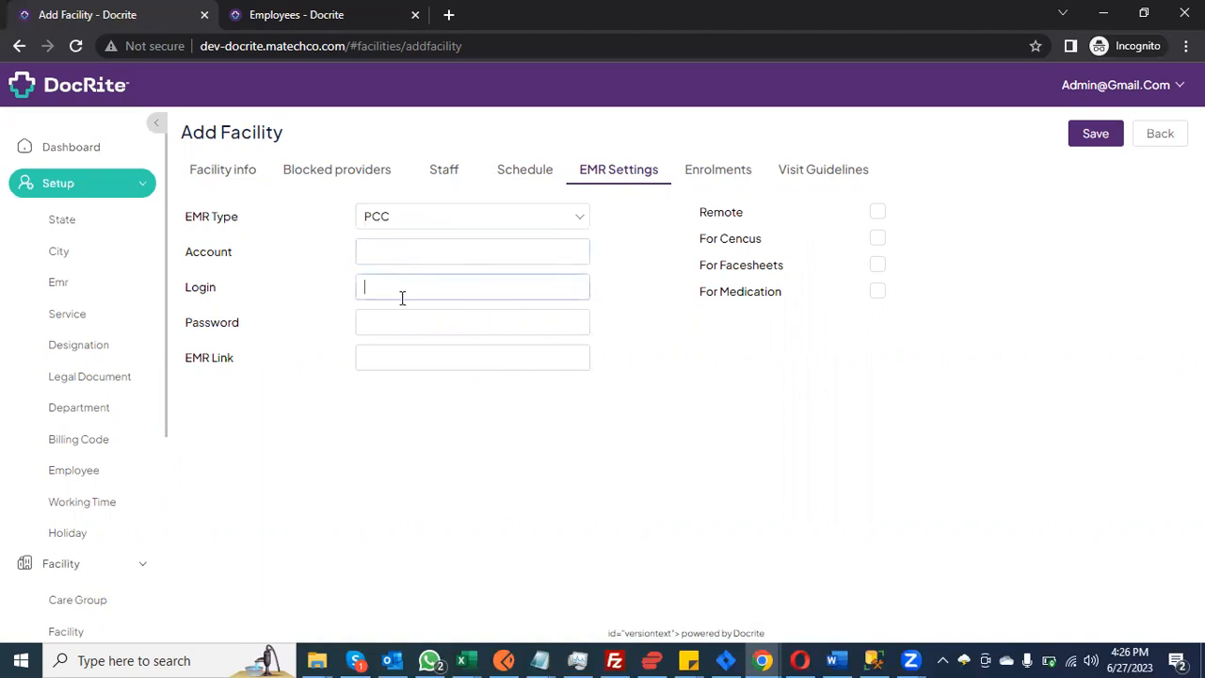
{"action": "left_click", "coordinate": [369, 321]}
{"action": "left_click", "coordinate": [375, 287]}
{"action": "left_click", "coordinate": [374, 313]}
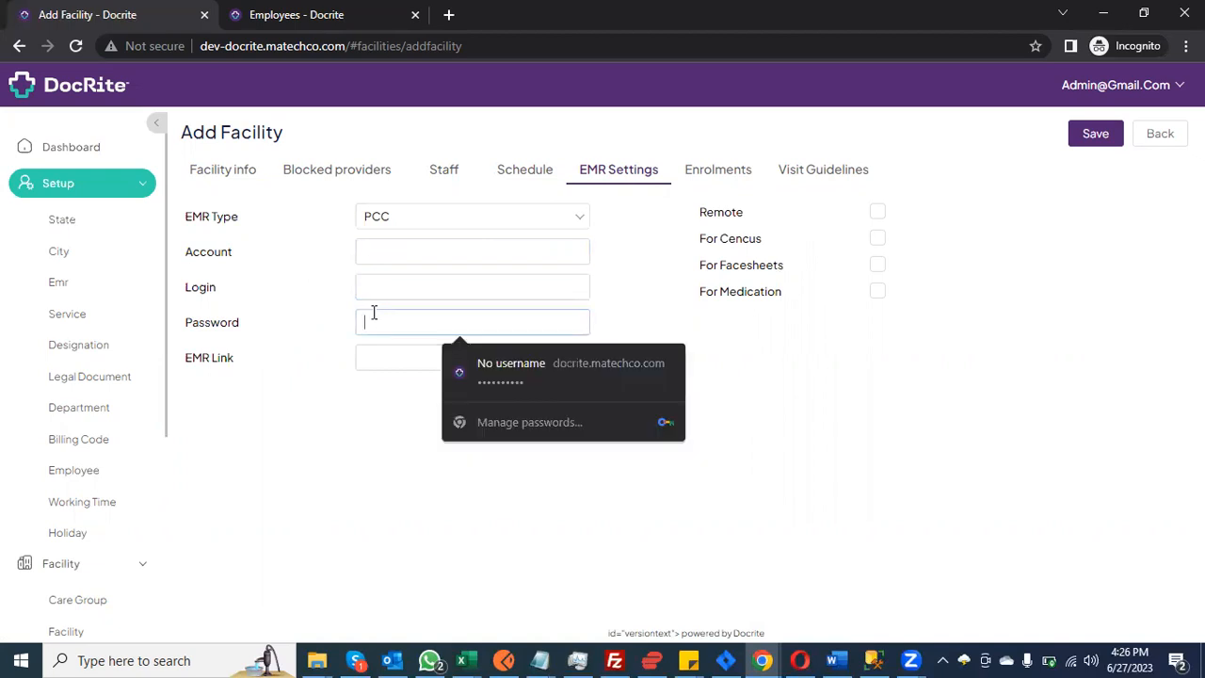
{"action": "left_click", "coordinate": [381, 288]}
{"action": "left_click", "coordinate": [380, 322]}
{"action": "left_click", "coordinate": [386, 287]}
{"action": "left_click", "coordinate": [381, 320]}
{"action": "left_click", "coordinate": [726, 169]}
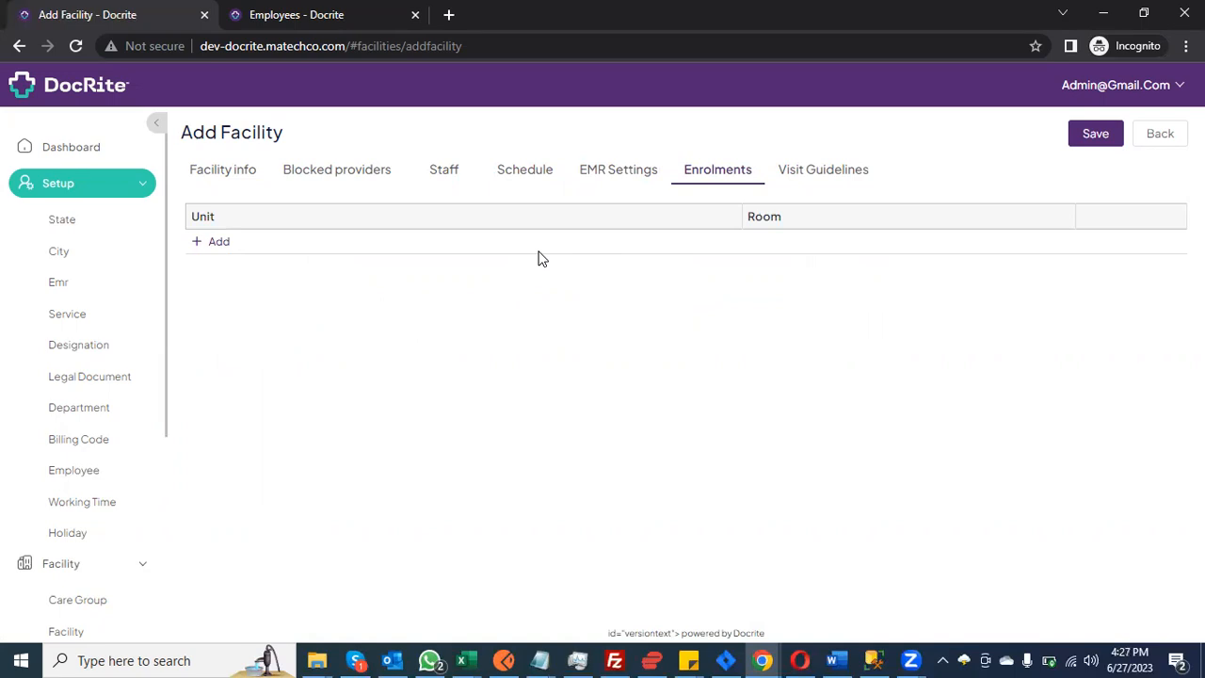
Step: Add the first enrolment row, typing 'Rommeom' as the room, and commit Unit/Room
{"action": "left_click", "coordinate": [197, 242]}
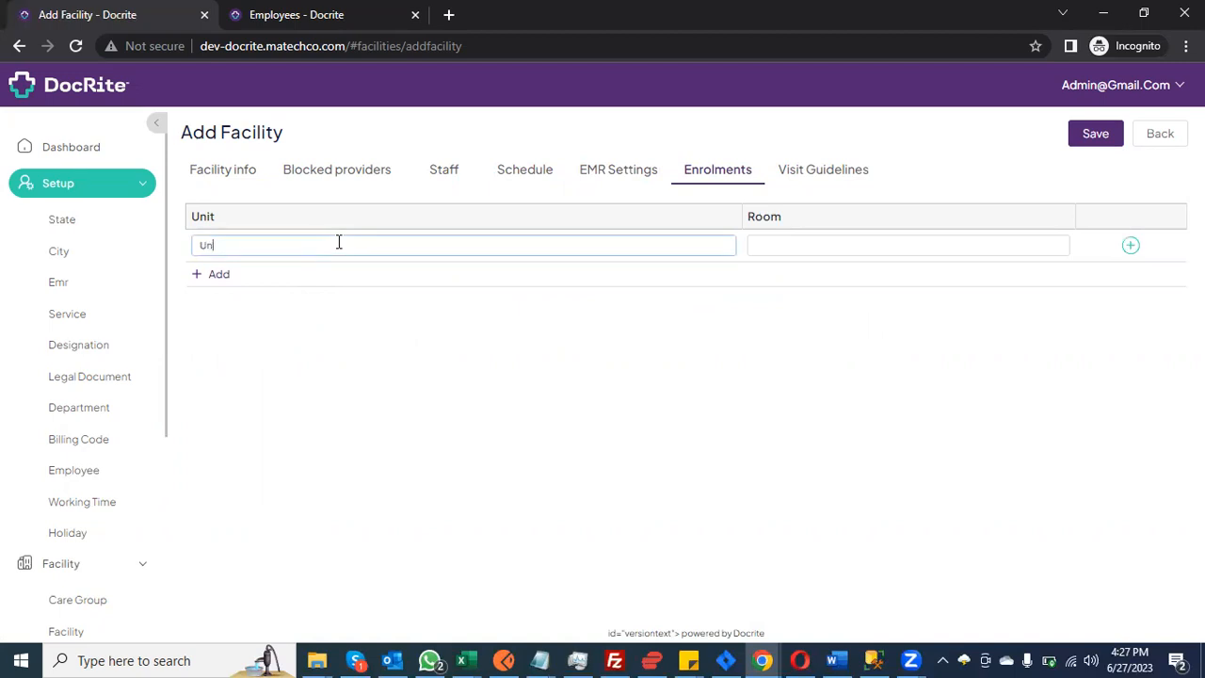
{"action": "key", "text": "Tab"}
{"action": "type", "text": "Rom"}
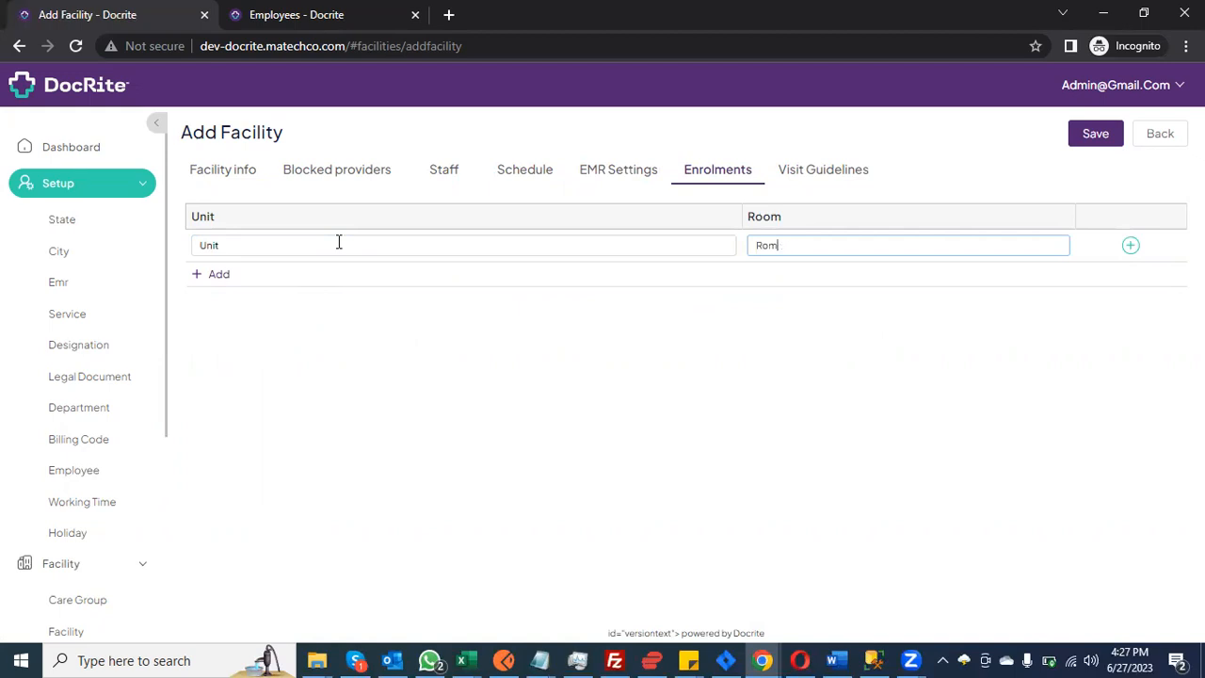
{"action": "type", "text": "meom"}
{"action": "left_click", "coordinate": [1130, 246]}
Step: Fill a second enrolment row as Unit / Room A, add it, then open Visit Guidelines
{"action": "left_click", "coordinate": [440, 272]}
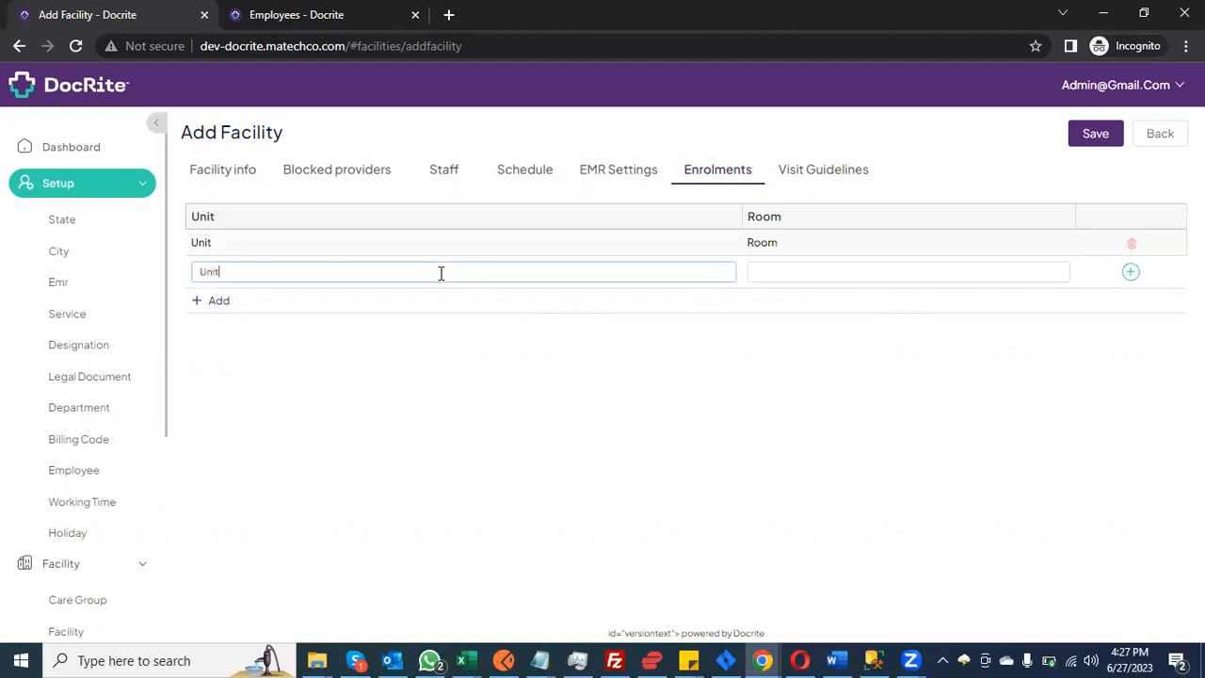
{"action": "left_click", "coordinate": [848, 272]}
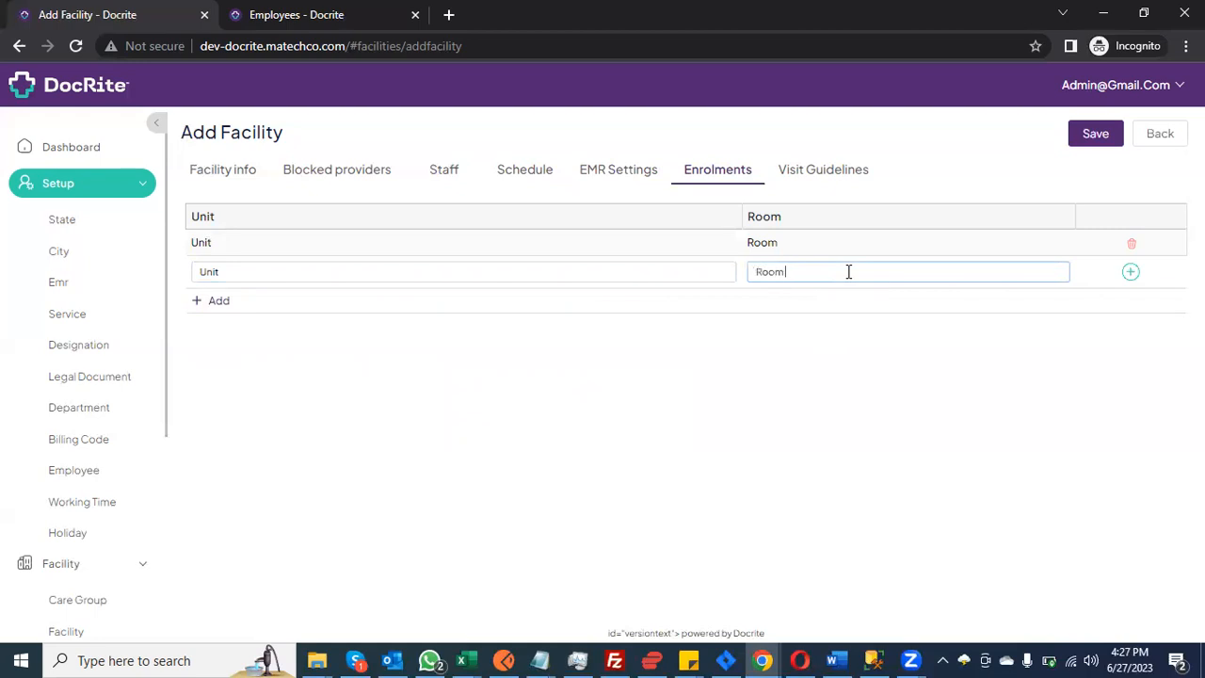
{"action": "left_click", "coordinate": [1130, 272]}
{"action": "left_click", "coordinate": [811, 176]}
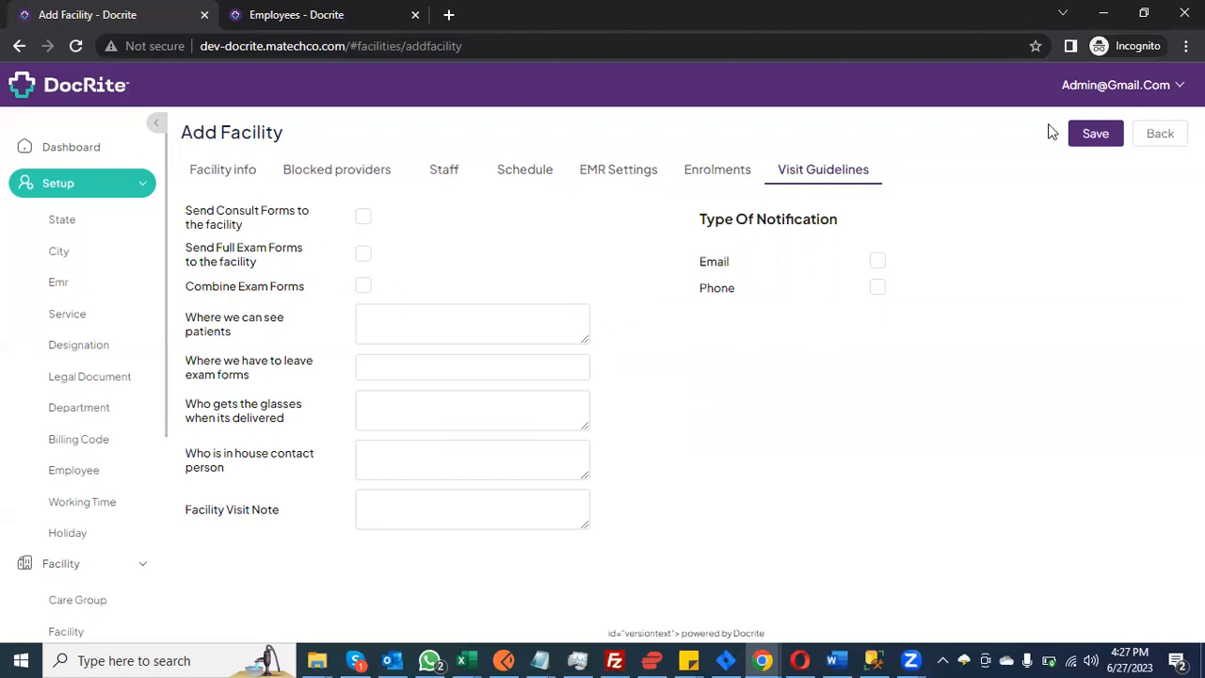
Step: Save the new facility, then scroll through the general facility info to check it
{"action": "left_click", "coordinate": [1092, 132]}
{"action": "left_click", "coordinate": [226, 171]}
{"action": "scroll", "coordinate": [748, 385], "scroll_direction": "down", "scroll_amount": 10}
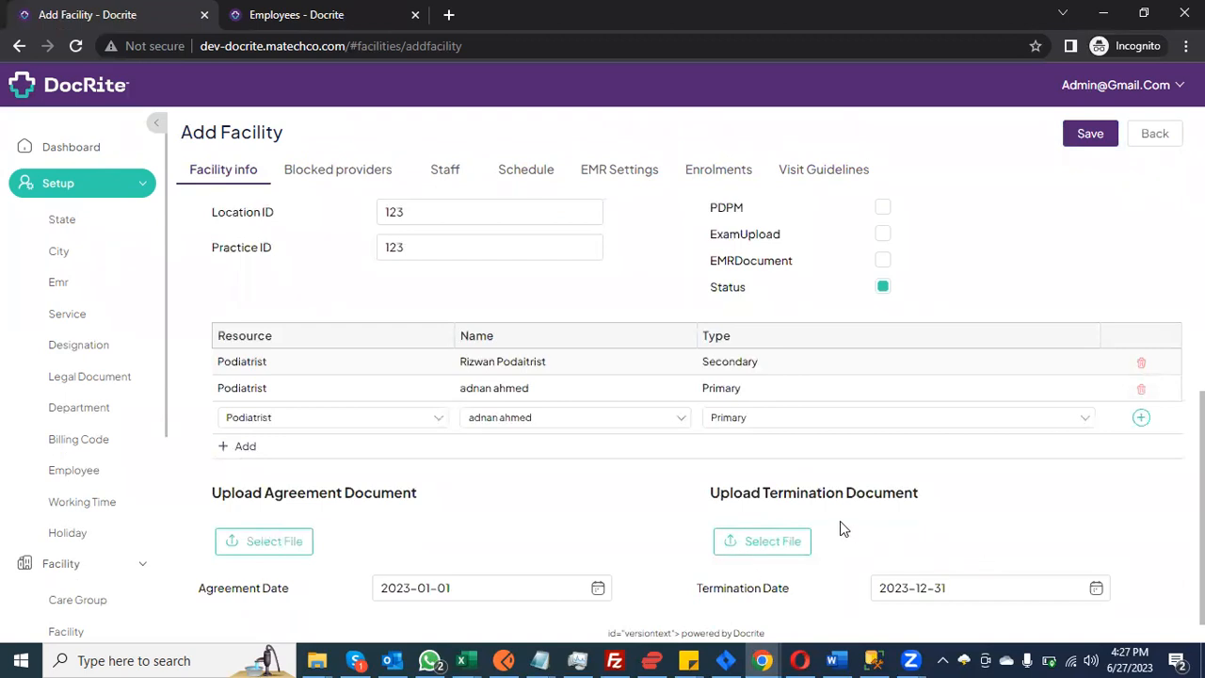
{"action": "scroll", "coordinate": [840, 522], "scroll_direction": "up", "scroll_amount": 5}
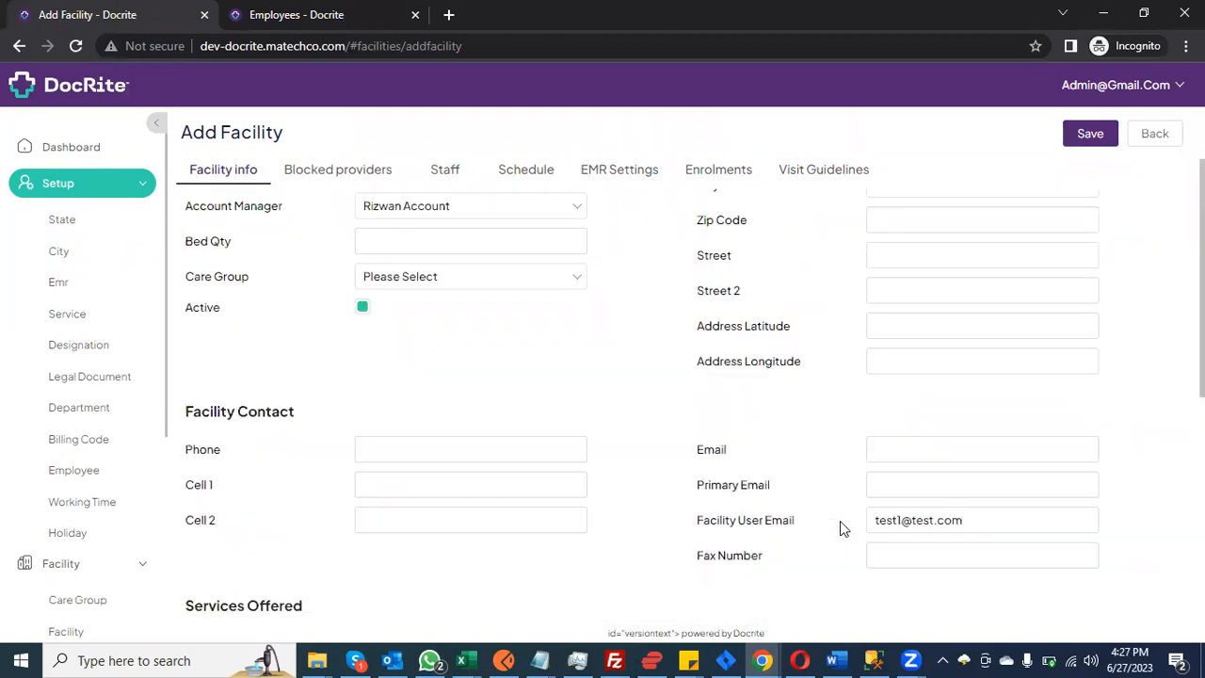
{"action": "scroll", "coordinate": [840, 521], "scroll_direction": "down", "scroll_amount": 3}
{"action": "scroll", "coordinate": [840, 521], "scroll_direction": "down", "scroll_amount": 1}
{"action": "scroll", "coordinate": [840, 521], "scroll_direction": "up", "scroll_amount": 6}
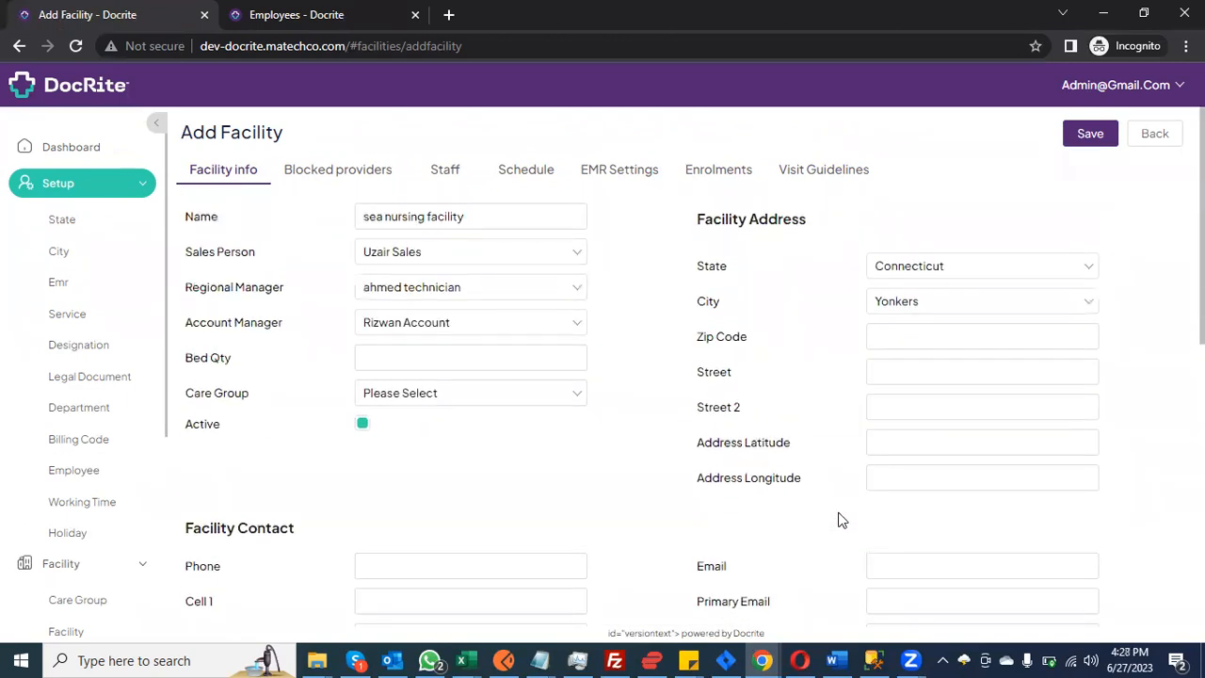
Step: Delete both enrolment rows from the Enrolments section
{"action": "left_click", "coordinate": [784, 169]}
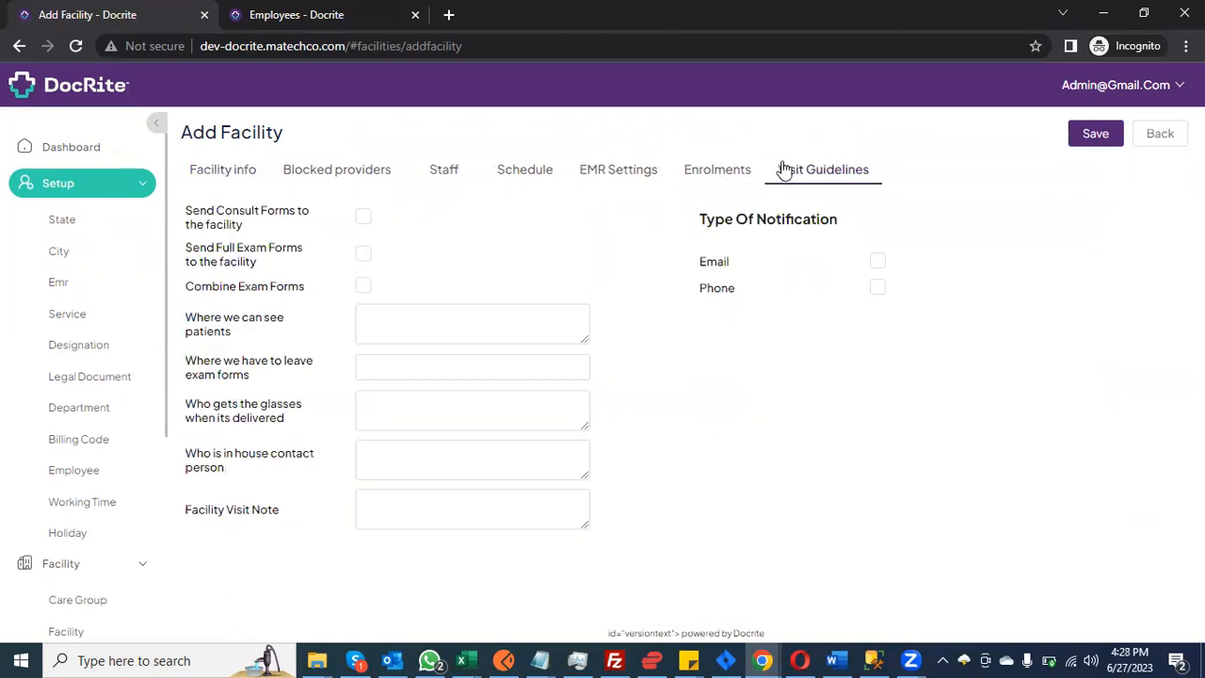
{"action": "left_click", "coordinate": [715, 169]}
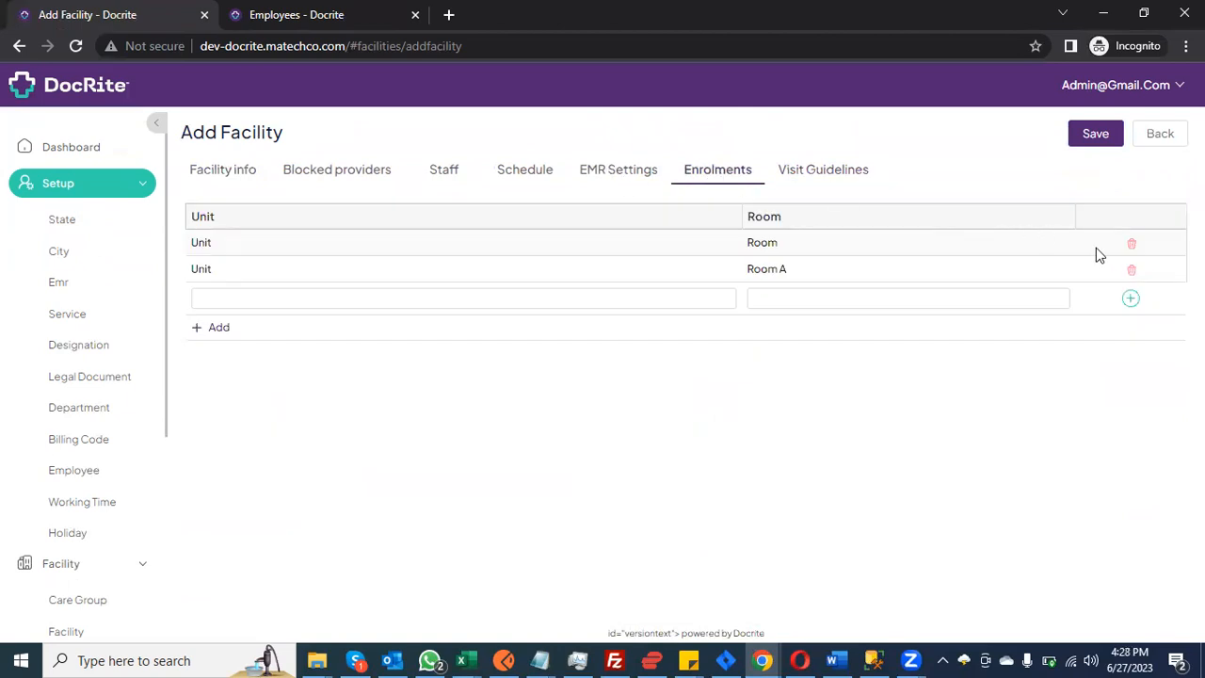
{"action": "left_click", "coordinate": [1132, 273]}
{"action": "left_click", "coordinate": [1131, 244]}
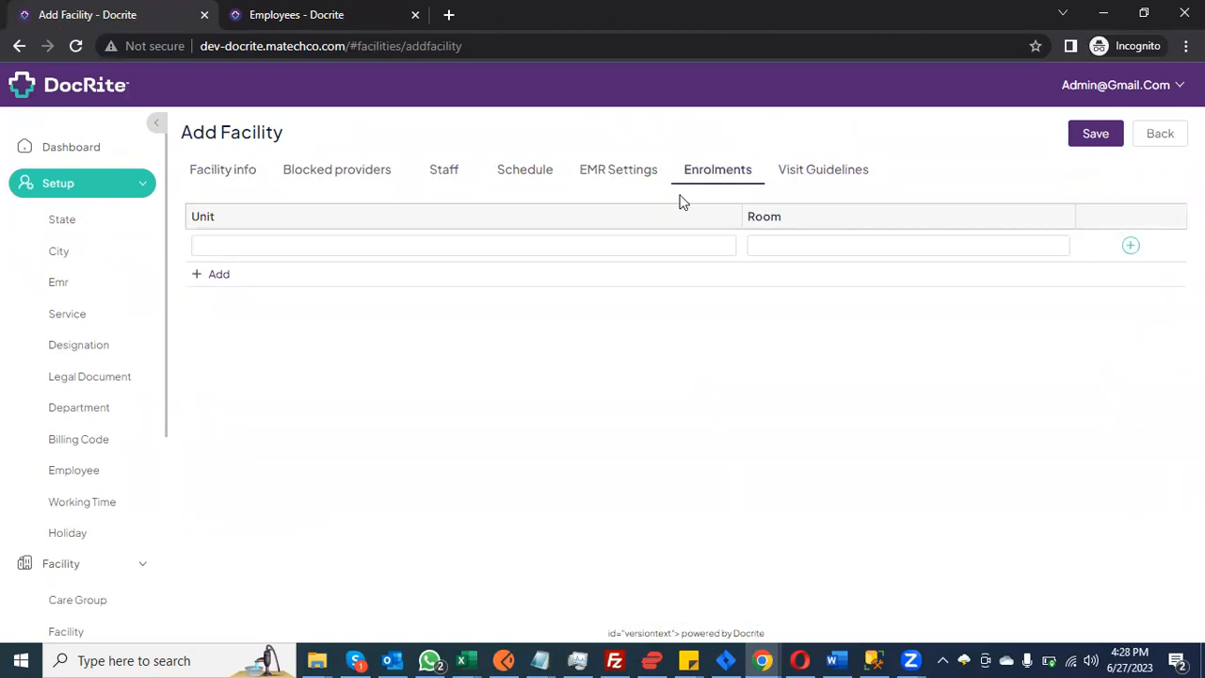
Step: Reset the EMR type to Please Select and save again, hitting 'FacilityName Already exist'
{"action": "left_click", "coordinate": [621, 175]}
{"action": "left_click", "coordinate": [485, 217]}
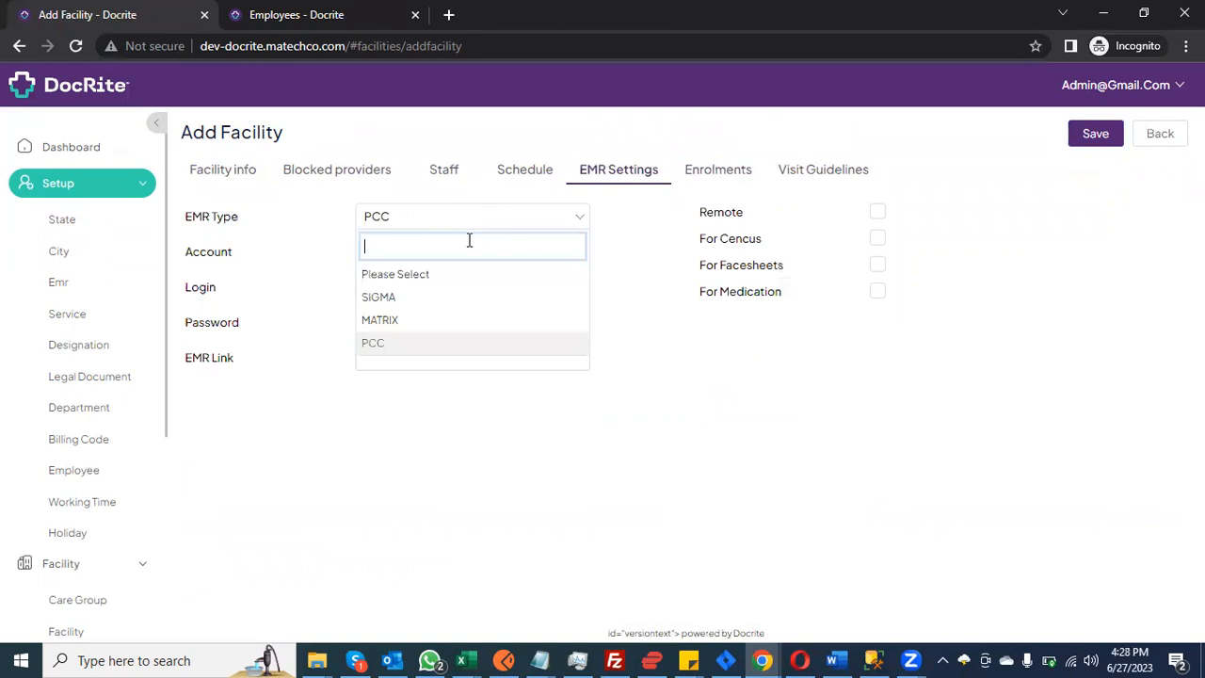
{"action": "left_click", "coordinate": [456, 274]}
{"action": "left_click", "coordinate": [1092, 134]}
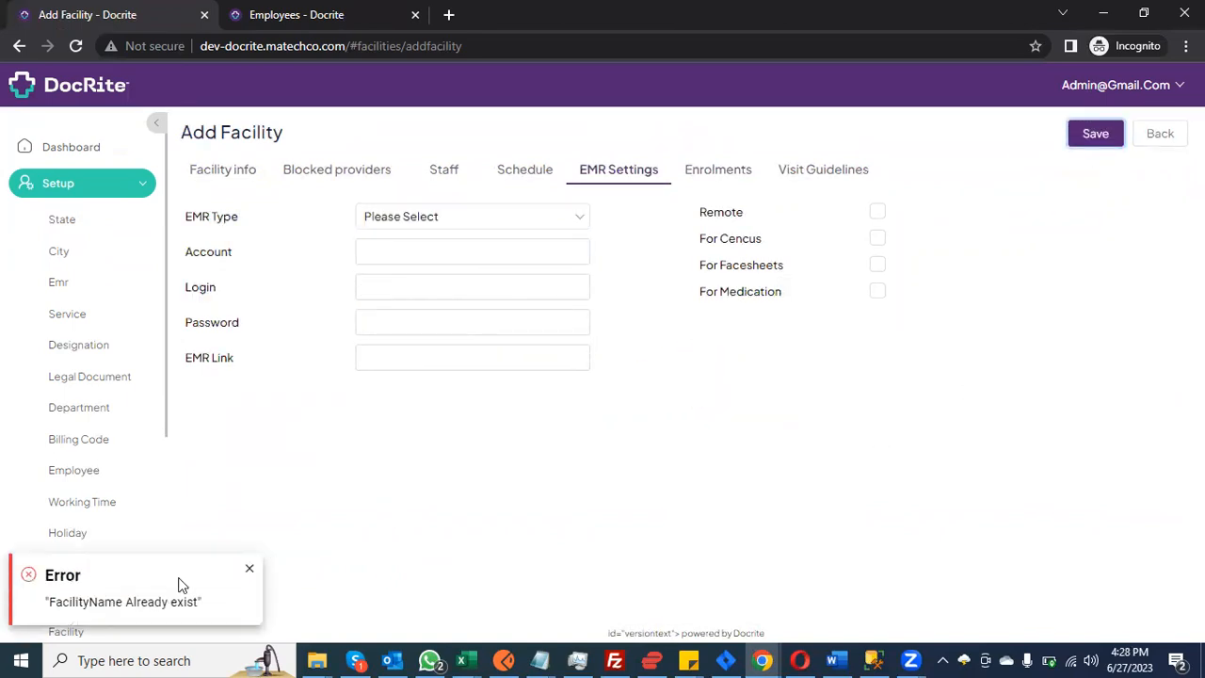
Step: Switch the EMR type back to PCC and focus the Login and Password fields
{"action": "left_click", "coordinate": [474, 216]}
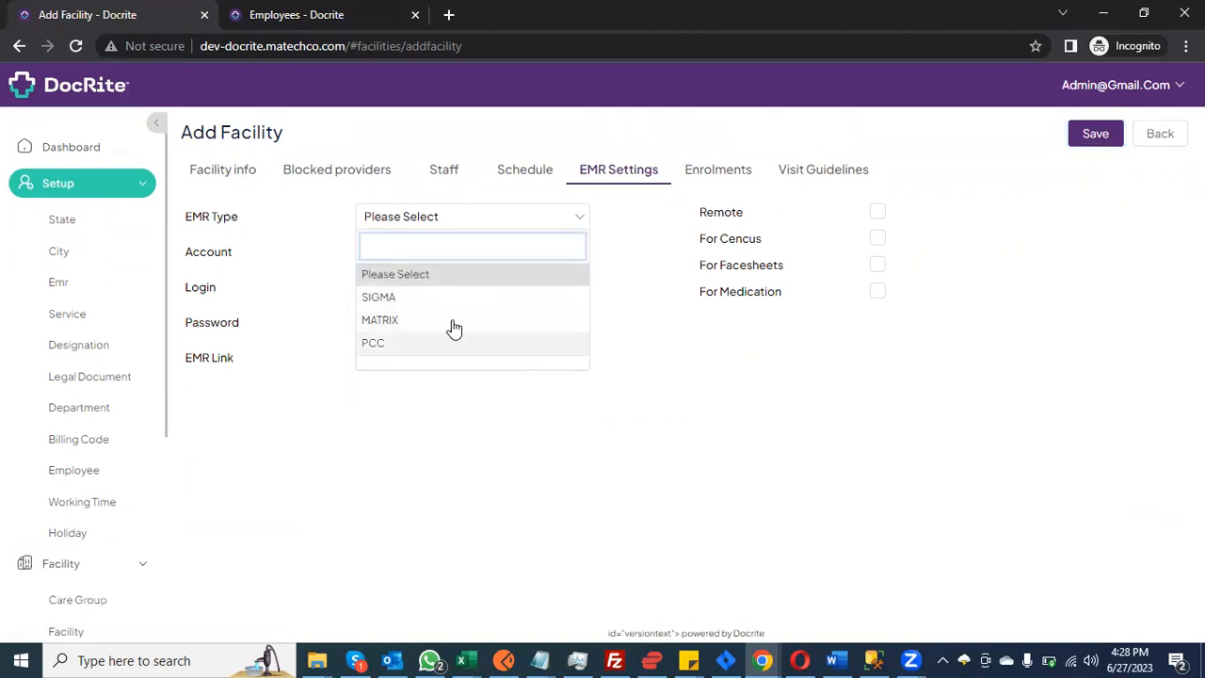
{"action": "left_click", "coordinate": [426, 347]}
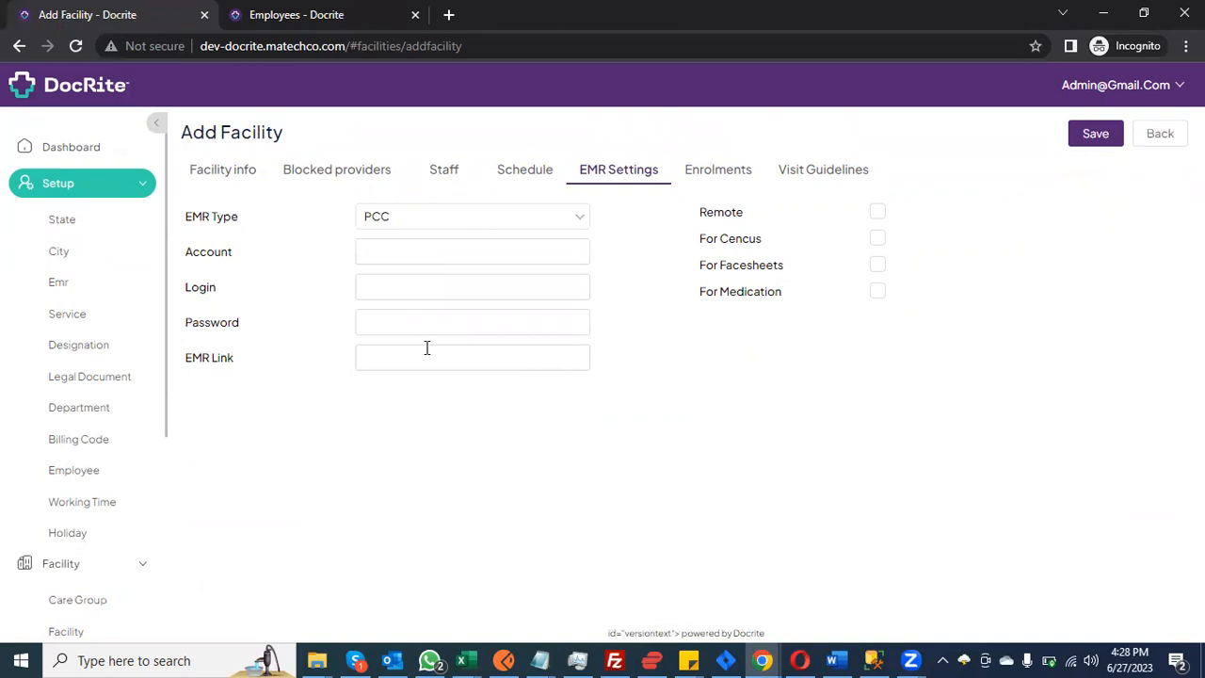
{"action": "left_click", "coordinate": [371, 283]}
{"action": "left_click", "coordinate": [376, 331]}
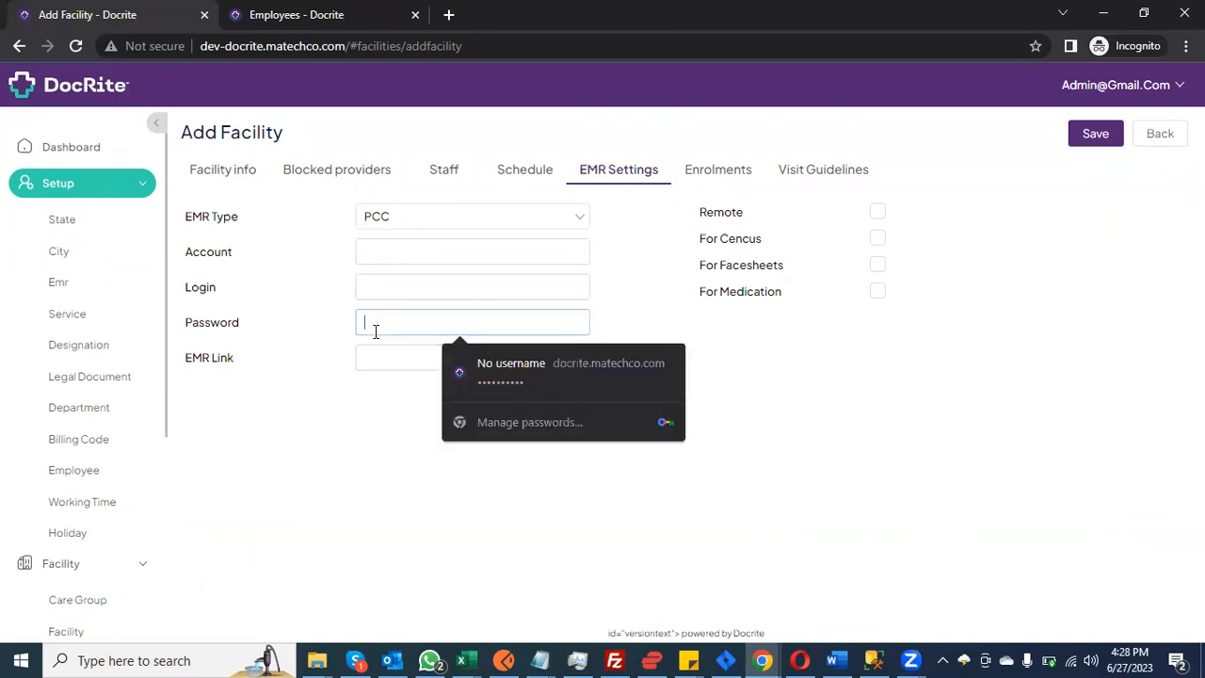
Step: Toggle between the empty Login and Password fields, then return to Facility info showing 'sea nursing facility'
{"action": "left_click", "coordinate": [396, 284]}
{"action": "left_click", "coordinate": [382, 330]}
{"action": "left_click", "coordinate": [399, 282]}
{"action": "left_click", "coordinate": [382, 323]}
{"action": "left_click", "coordinate": [383, 293]}
{"action": "left_click", "coordinate": [381, 330]}
{"action": "left_click", "coordinate": [400, 291]}
{"action": "left_click", "coordinate": [386, 321]}
{"action": "left_click", "coordinate": [235, 168]}
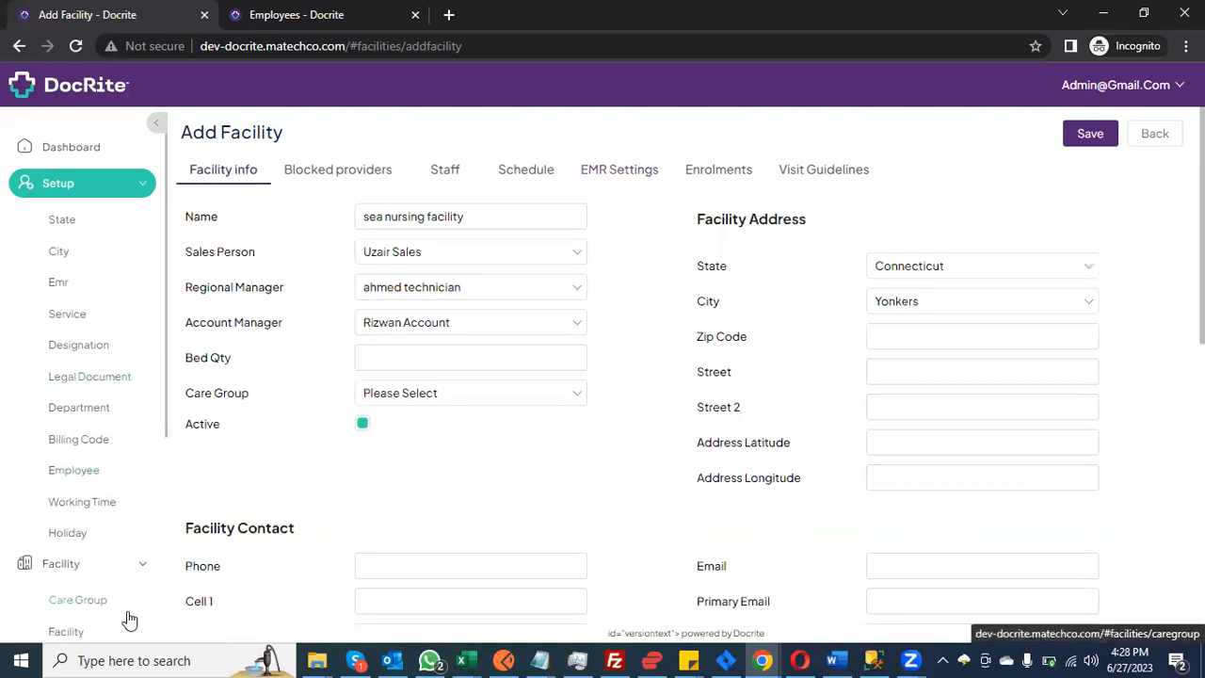
{"action": "scroll", "coordinate": [130, 619], "scroll_direction": "down", "scroll_amount": 1}
Step: Open Setup > Facility and bring up the sea nursing facility's detail page
{"action": "left_click", "coordinate": [102, 546]}
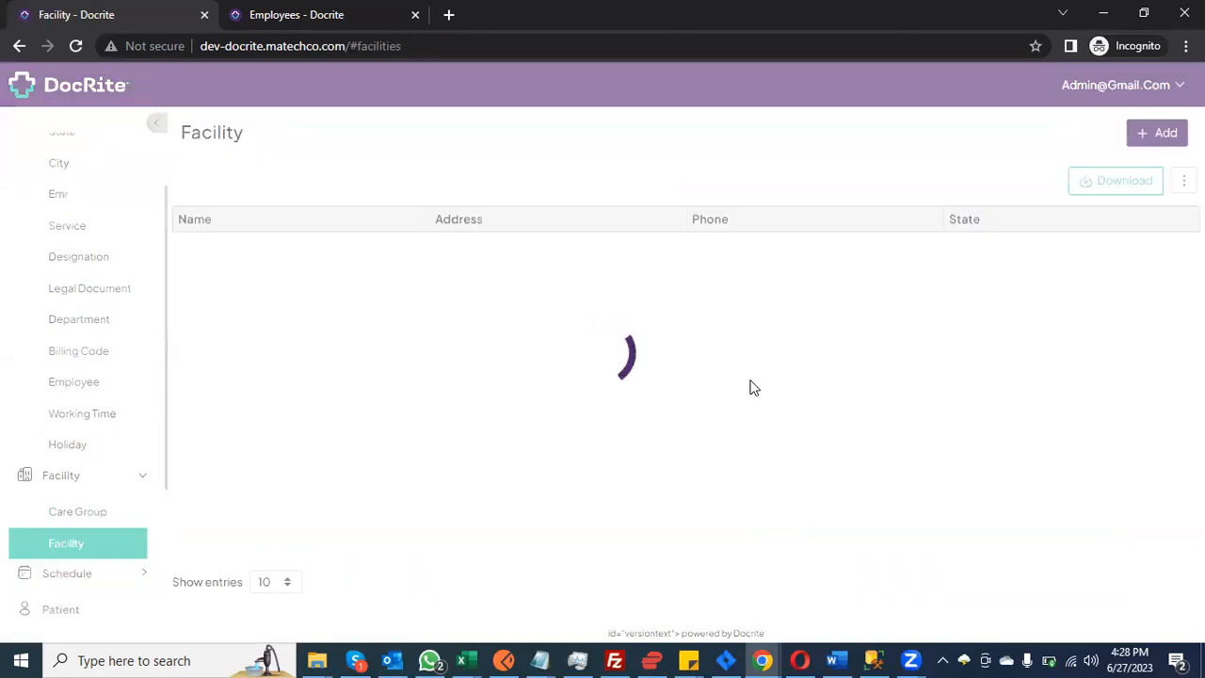
{"action": "left_click", "coordinate": [235, 455]}
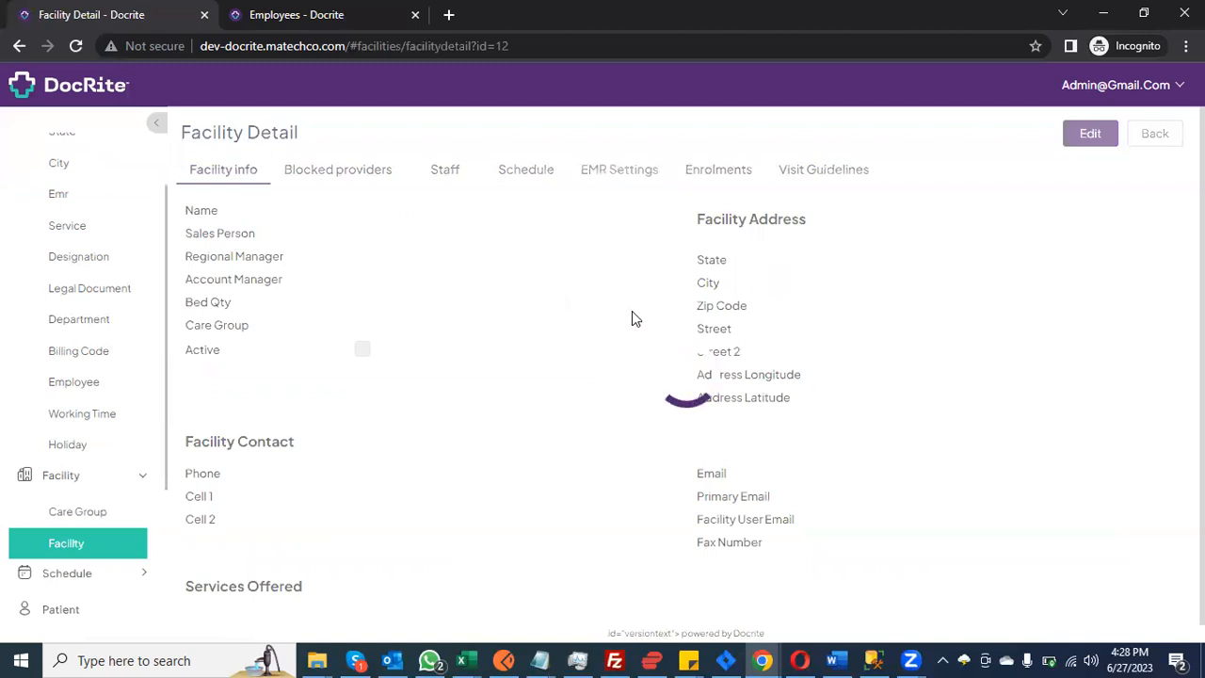
{"action": "scroll", "coordinate": [634, 320], "scroll_direction": "down", "scroll_amount": 4}
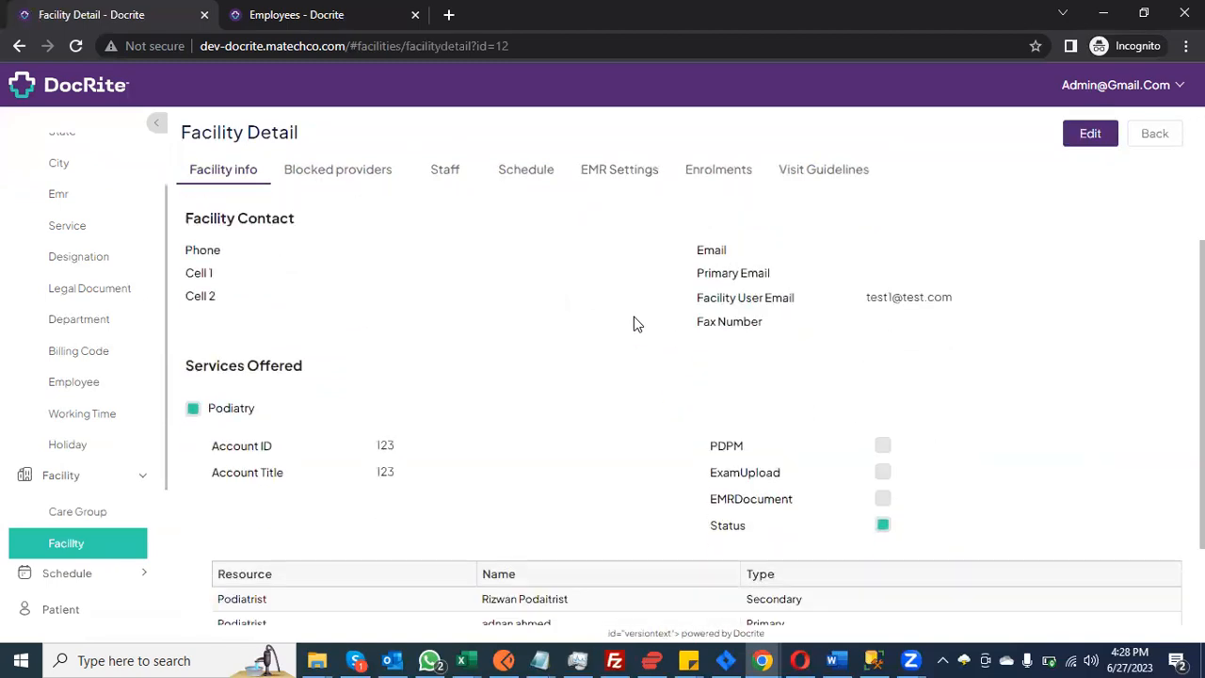
{"action": "scroll", "coordinate": [633, 318], "scroll_direction": "up", "scroll_amount": 5}
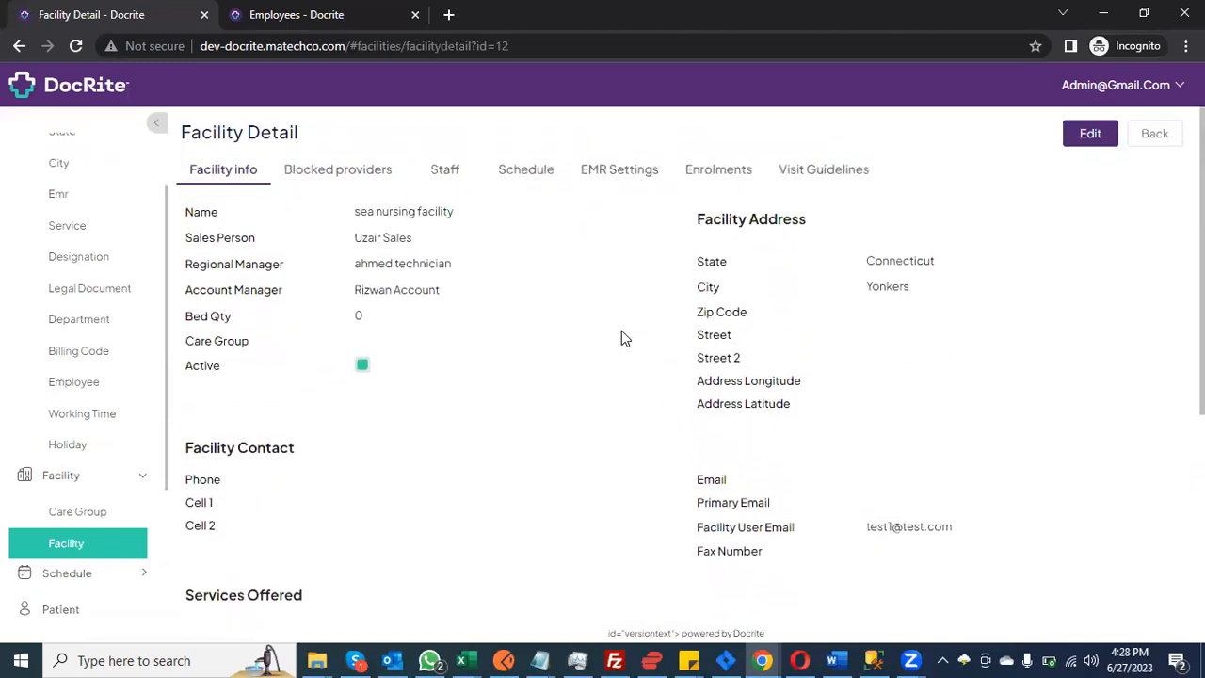
Step: Review Blocked Providers, Staff, Schedule, Enrolments and Visit Guidelines, ending on EMR Settings showing PCC
{"action": "left_click", "coordinate": [361, 171]}
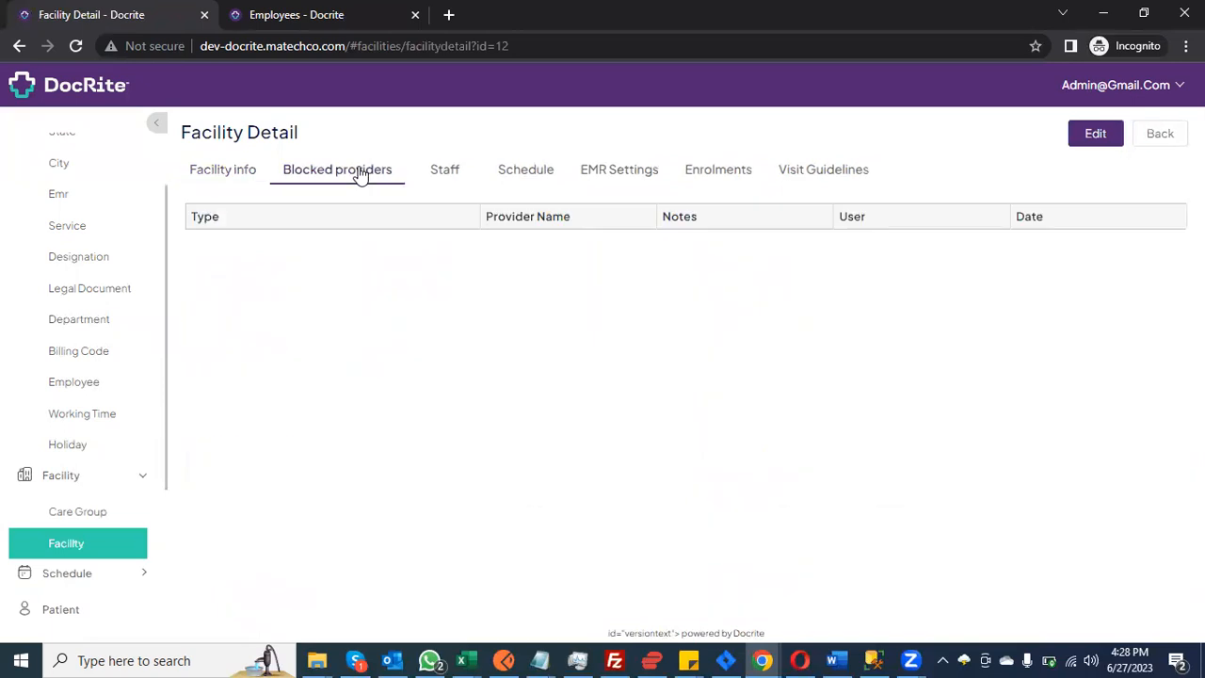
{"action": "left_click", "coordinate": [454, 171]}
{"action": "left_click", "coordinate": [530, 177]}
{"action": "left_click", "coordinate": [602, 177]}
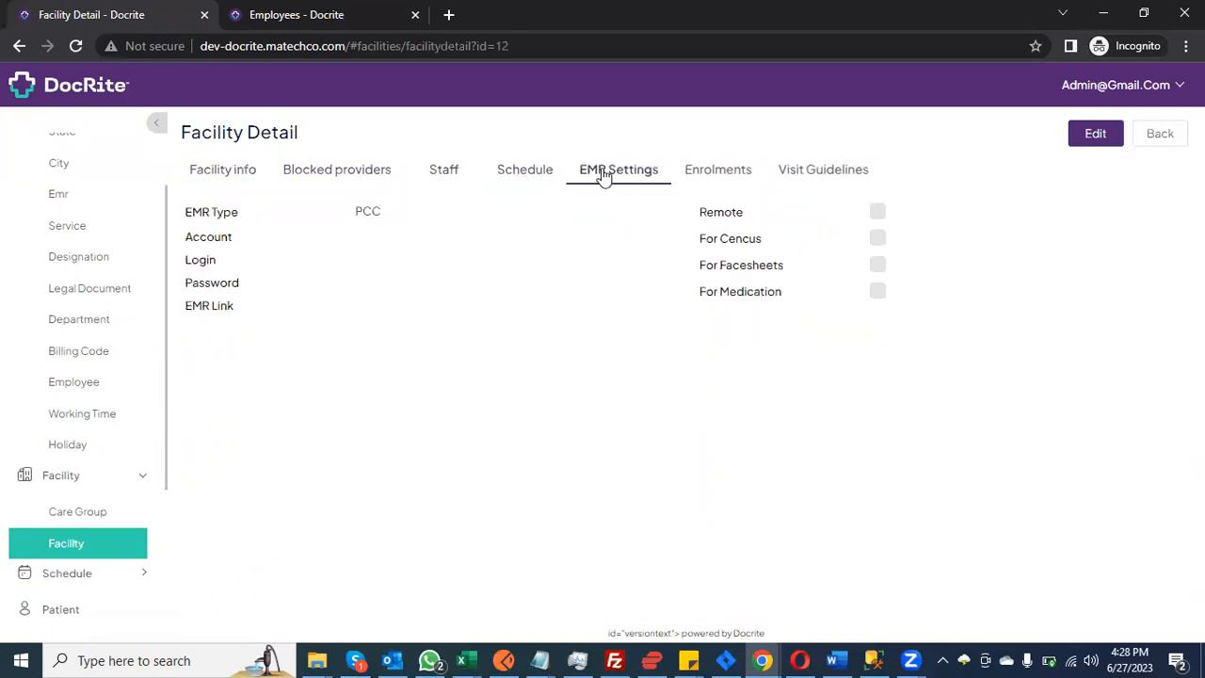
{"action": "left_click", "coordinate": [743, 177]}
{"action": "left_click", "coordinate": [825, 175]}
{"action": "left_click", "coordinate": [719, 177]}
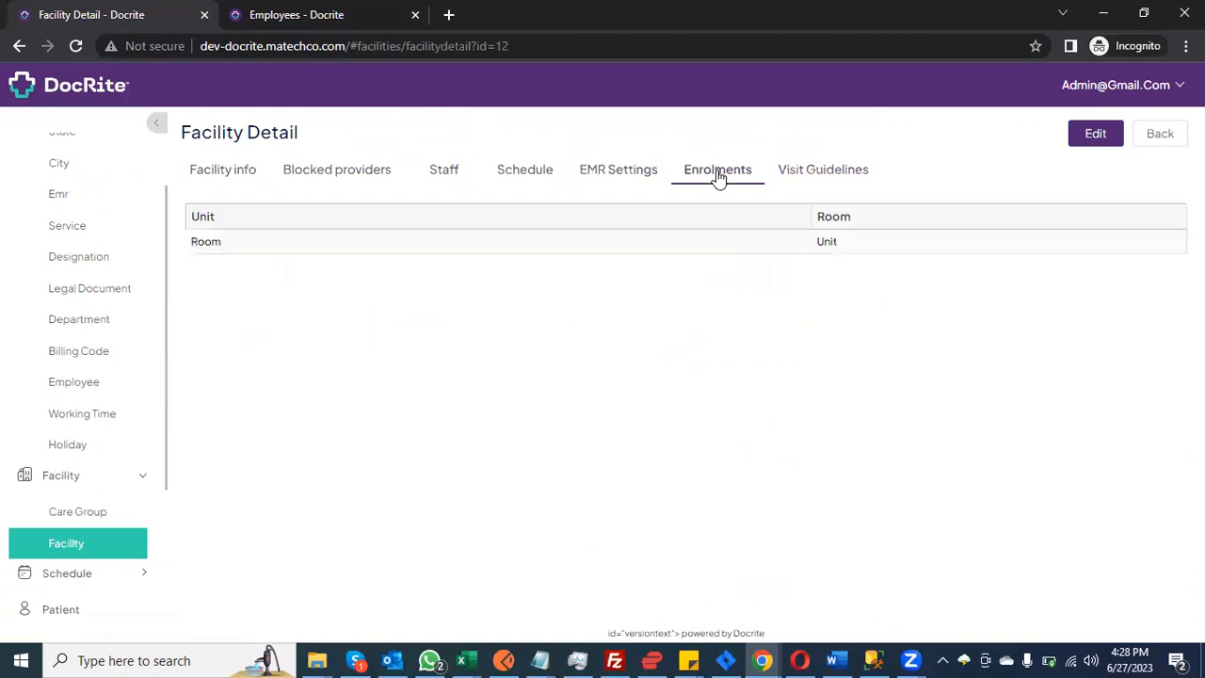
{"action": "left_click", "coordinate": [648, 180]}
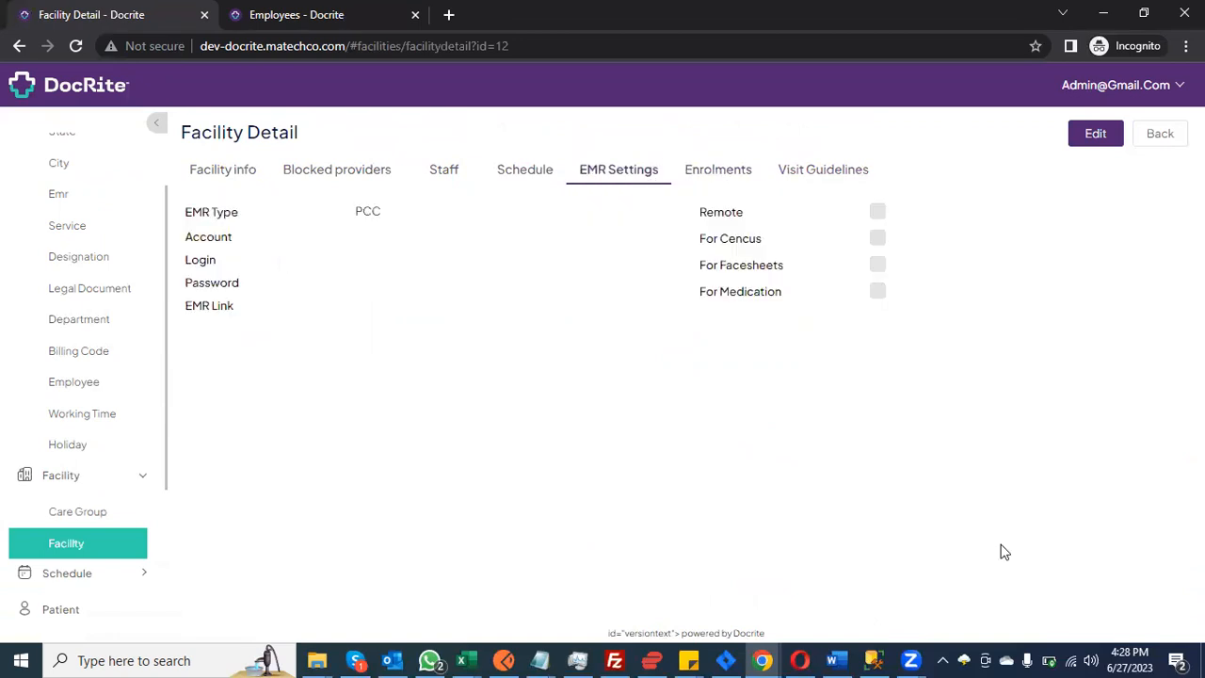
{"action": "left_click", "coordinate": [1052, 646]}
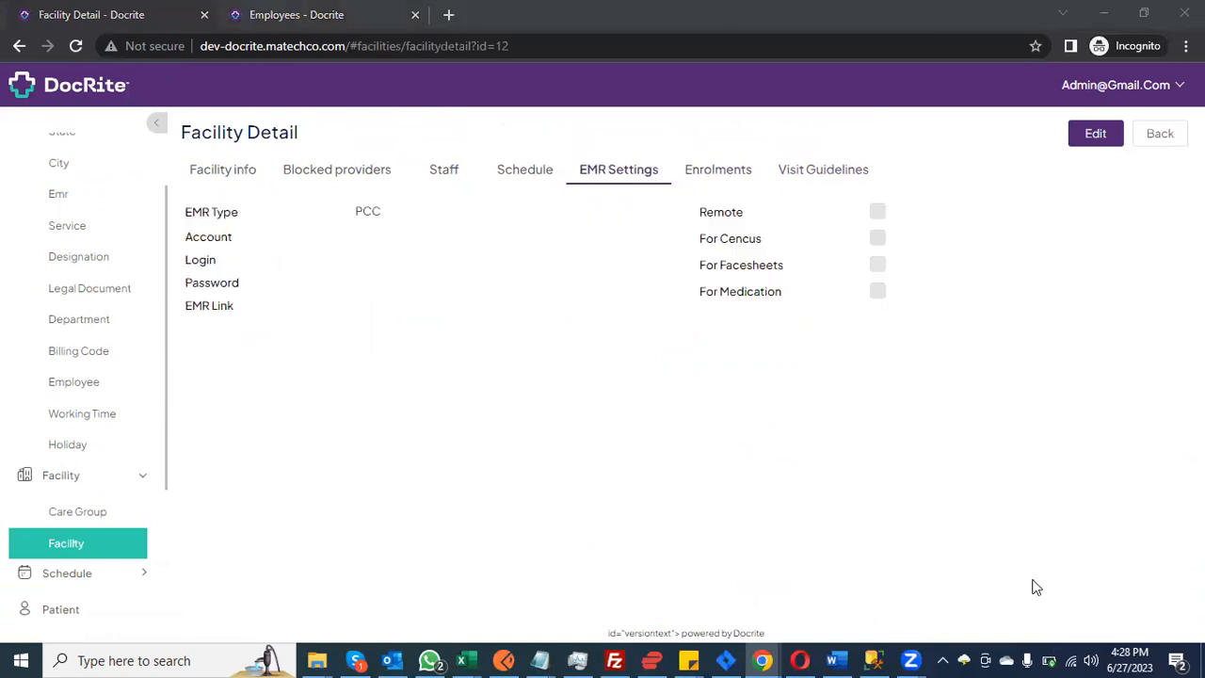